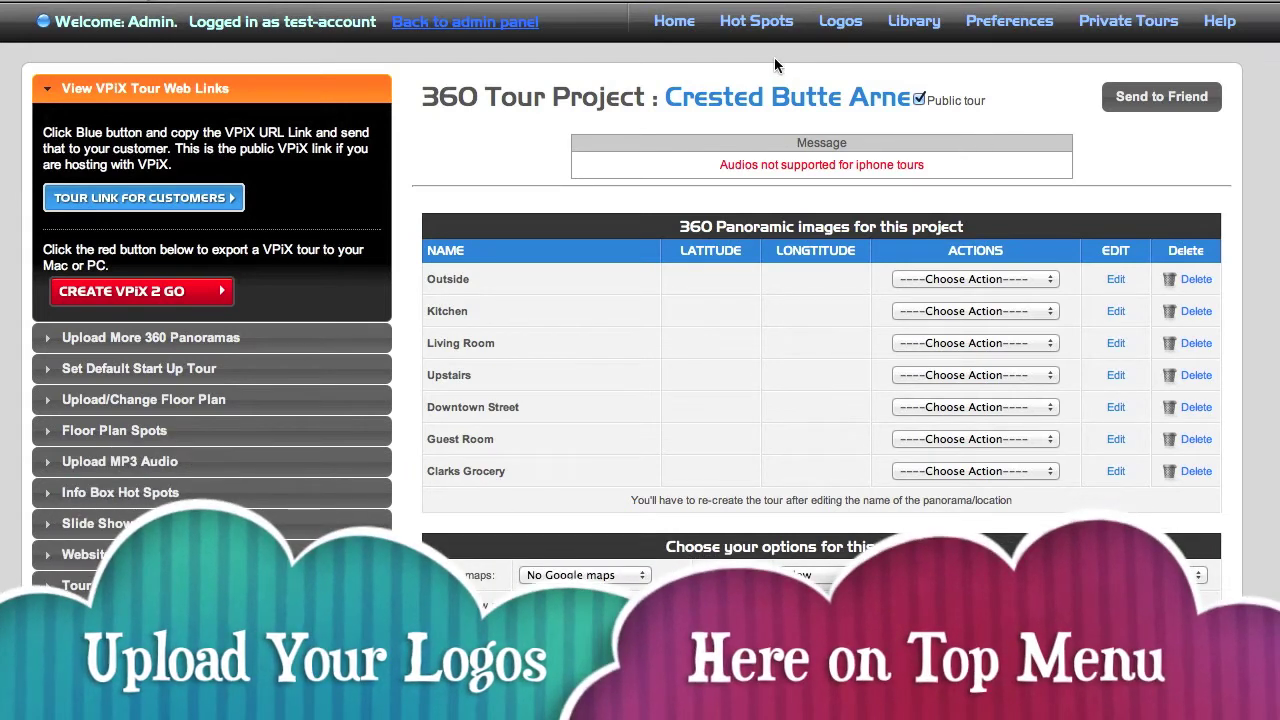
Step: Open the VPiX Logos page, review the allowed logo dimensions, and cancel the file chooser
click(840, 21)
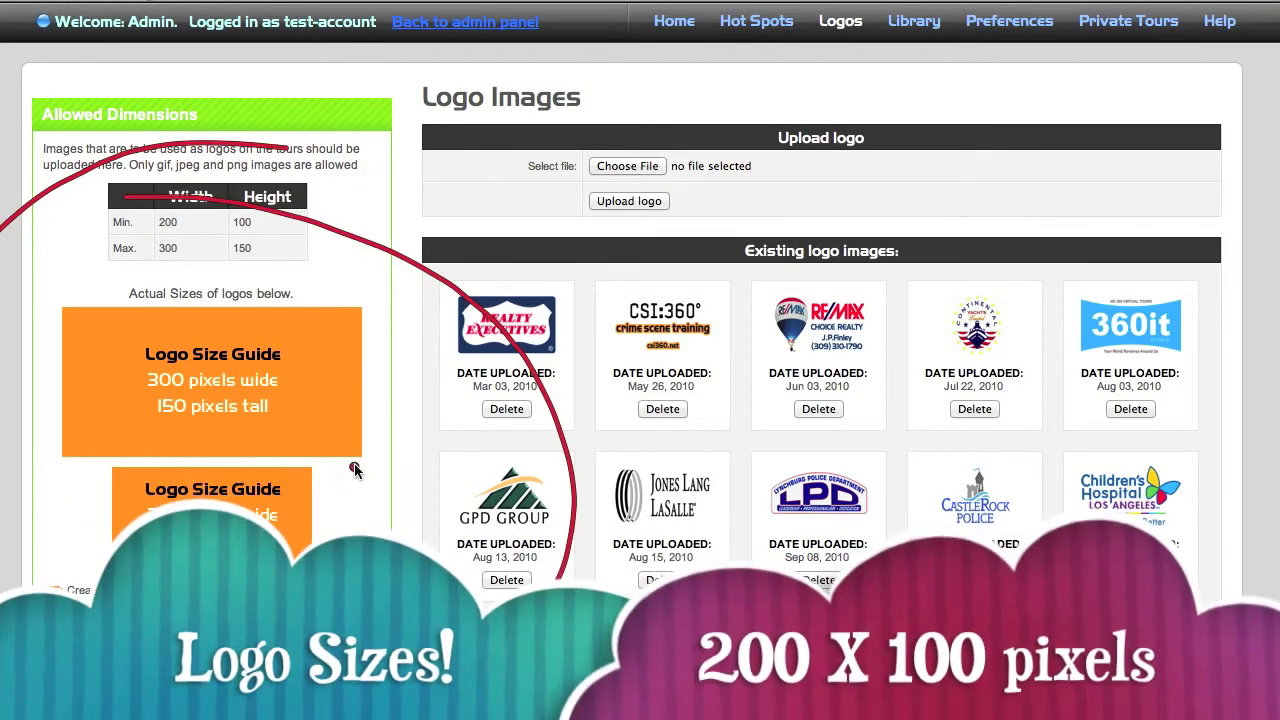
mouse_move(57, 505)
mouse_down()
mouse_move(300, 443)
mouse_move(195, 422)
mouse_up()
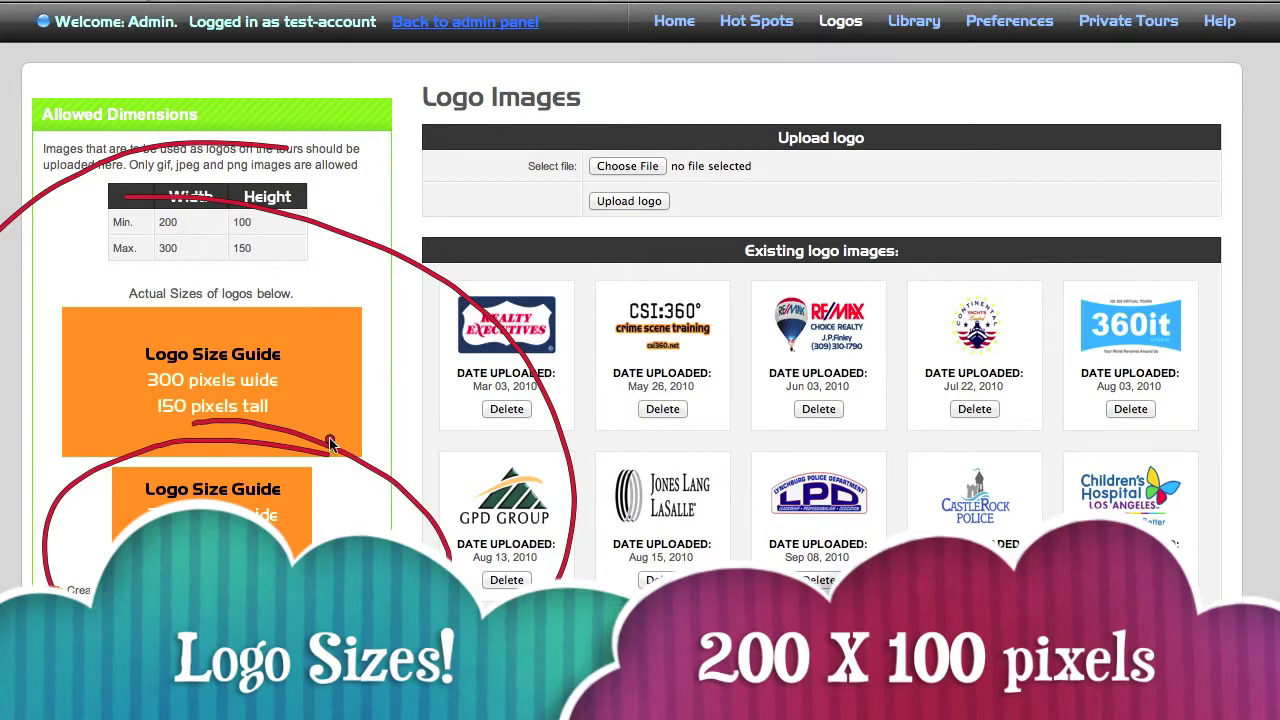
drag(305, 530, 686, 338)
drag(575, 330, 688, 337)
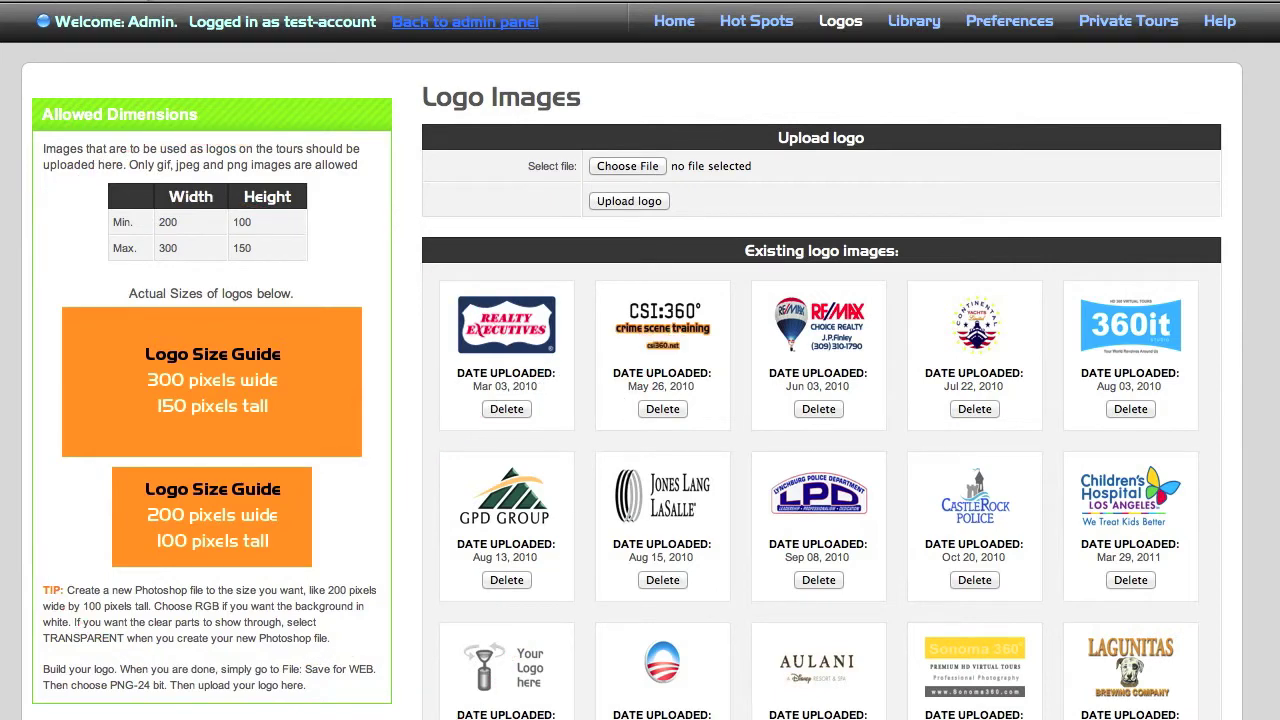
click(640, 167)
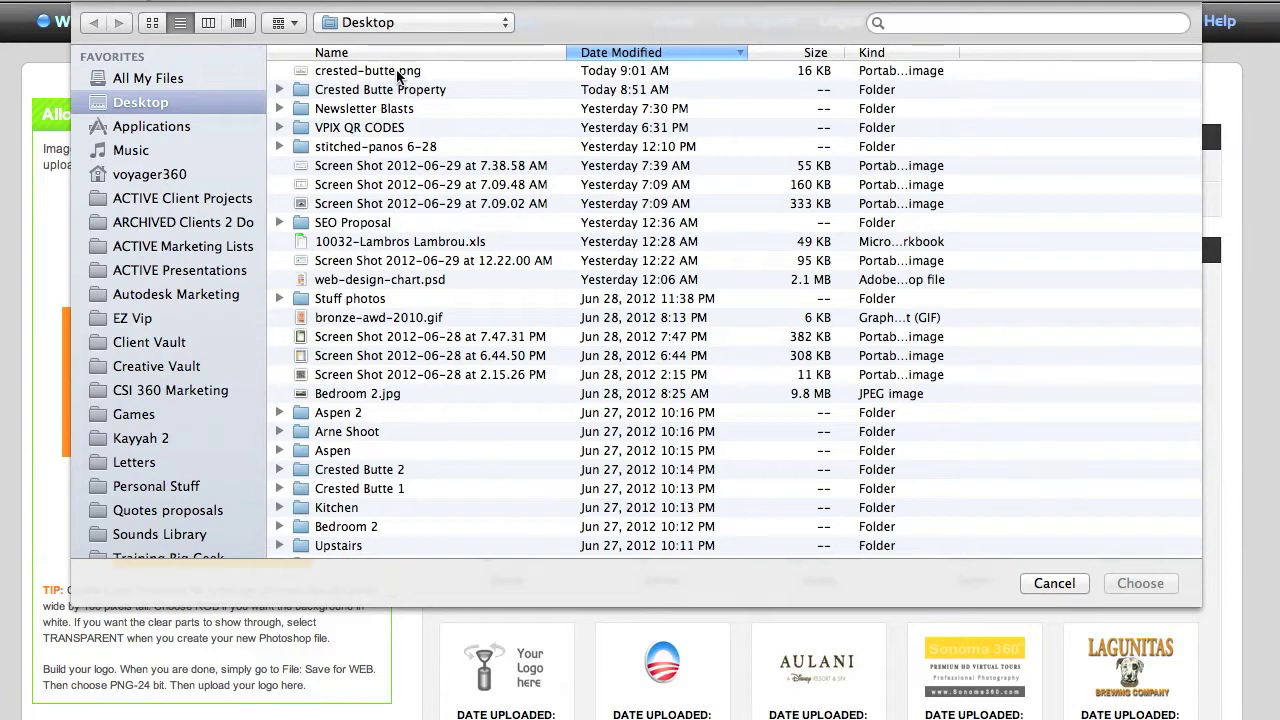
click(1054, 585)
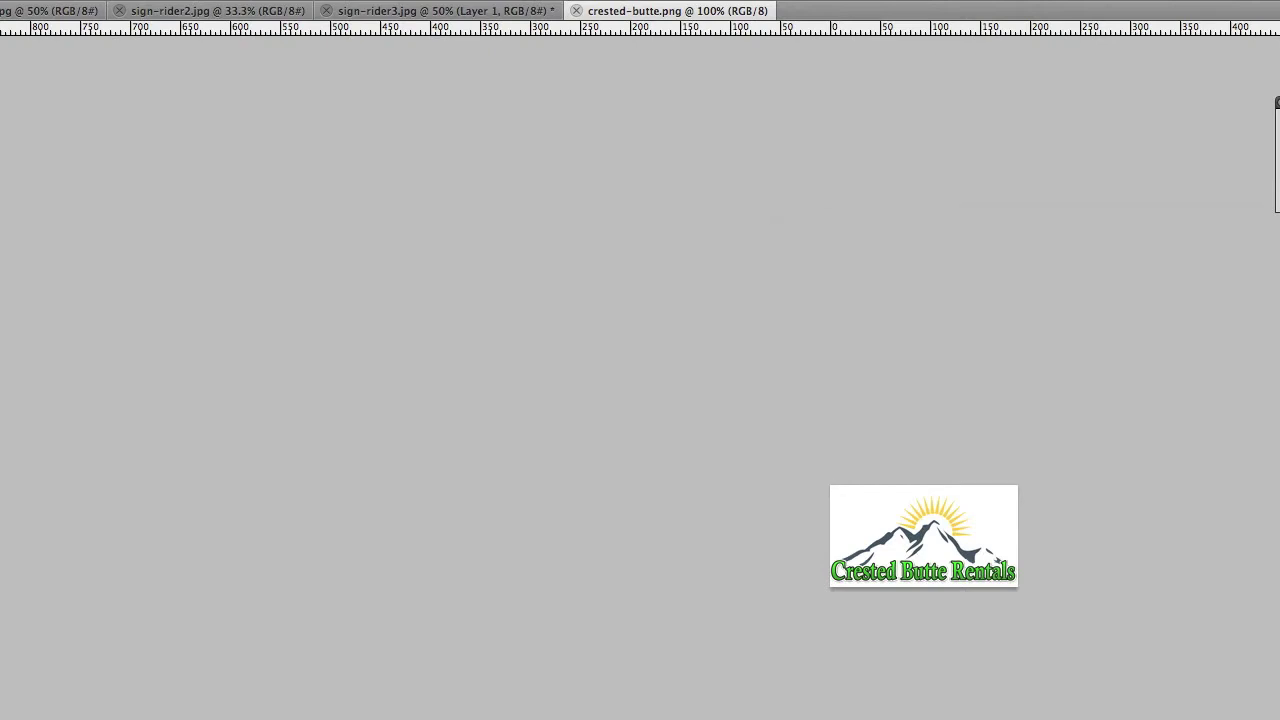
Step: Create a new Photoshop document, Width 200 and Height 100 pixels, with a transparent background
key(super+n)
key(Tab)
text(200)
key(Tab)
text(100)
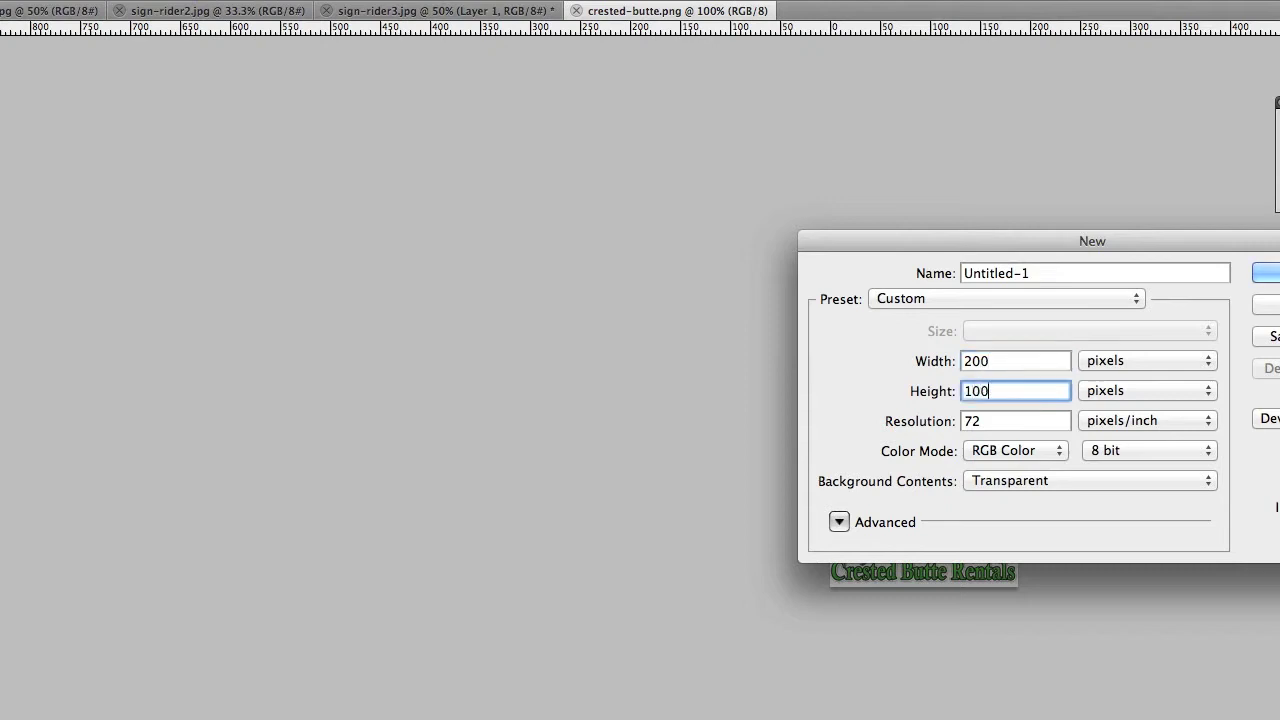
drag(979, 239, 619, 153)
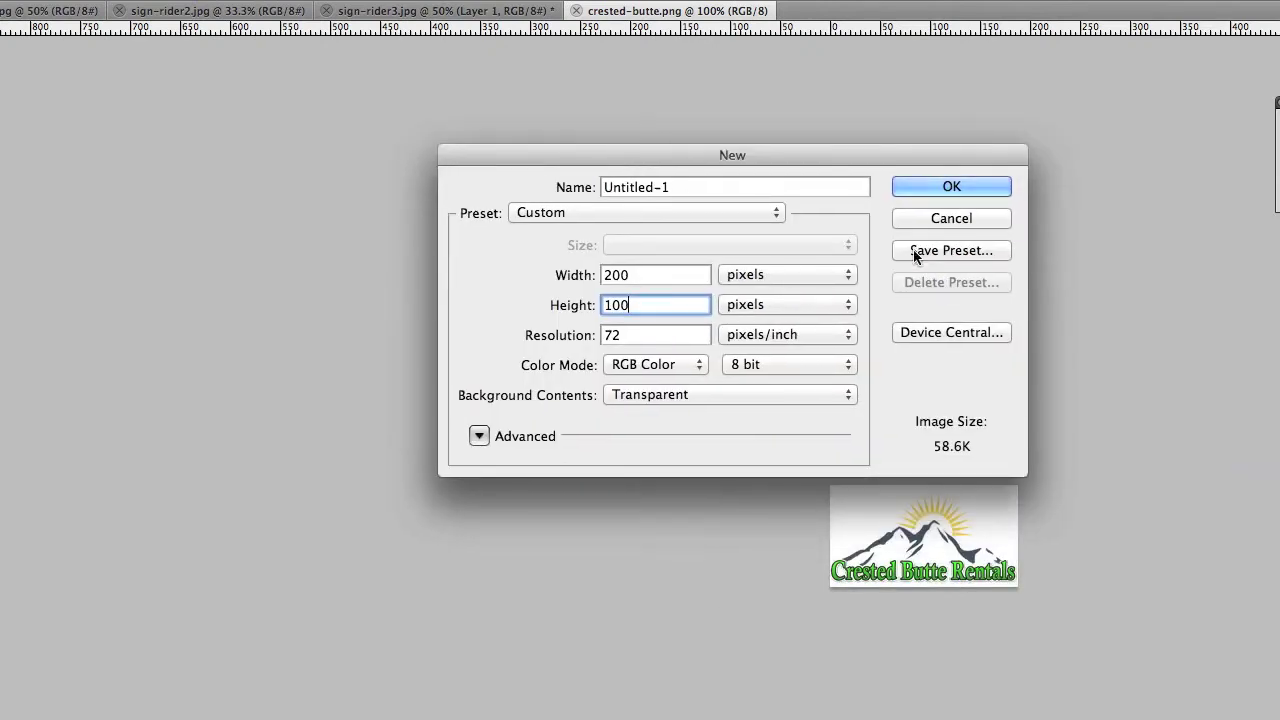
click(930, 190)
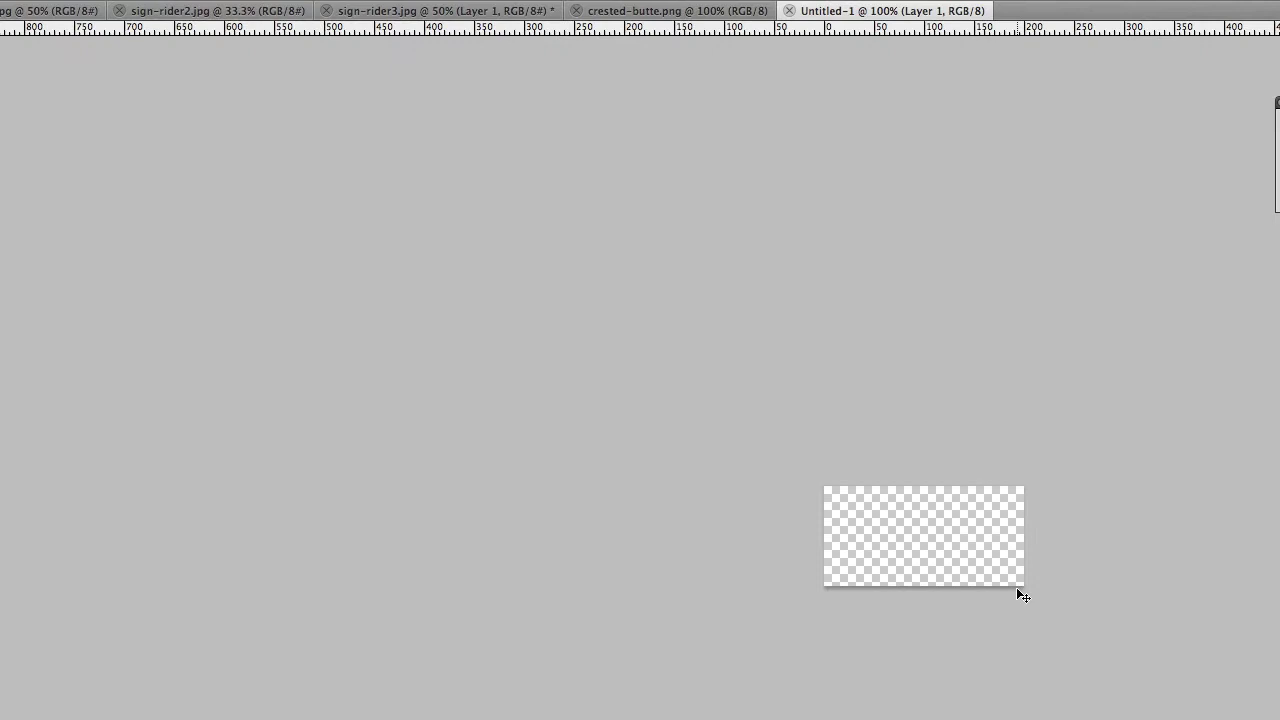
Step: Copy the whole crested-butte.png logo, close it, and paste it into Untitled-1
click(719, 15)
key(super+a)
key(super+w)
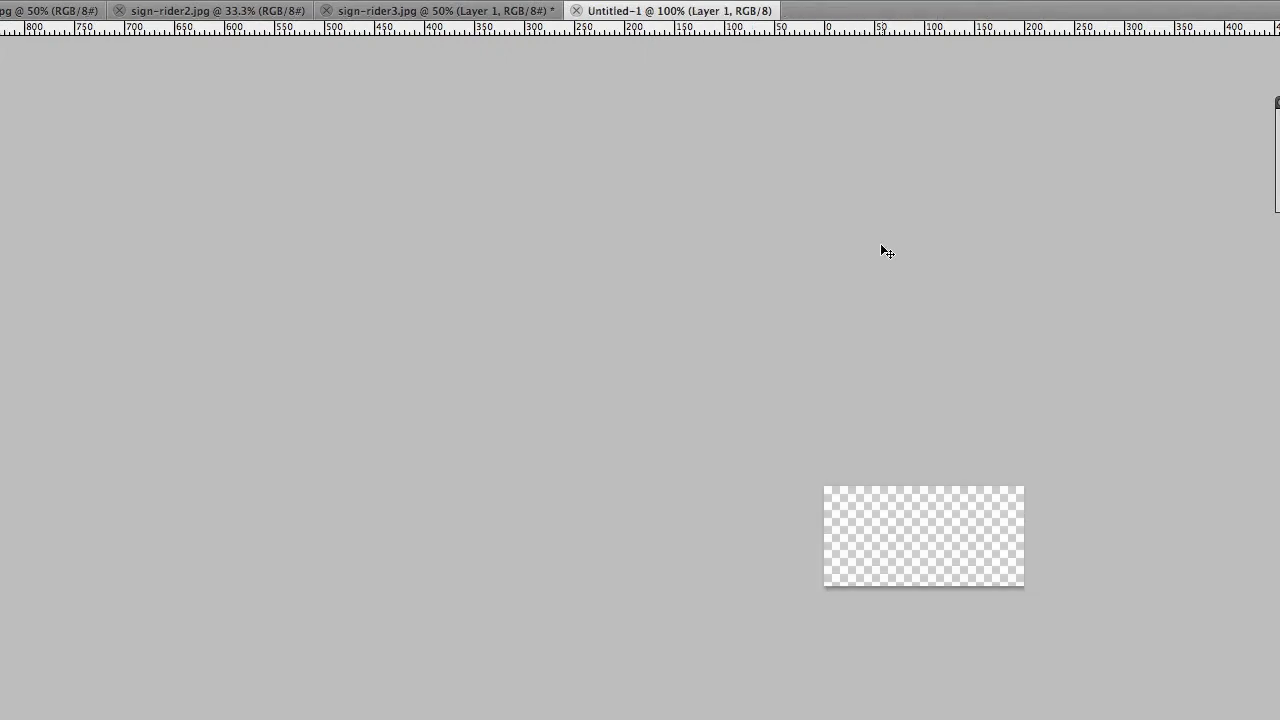
key(super+v)
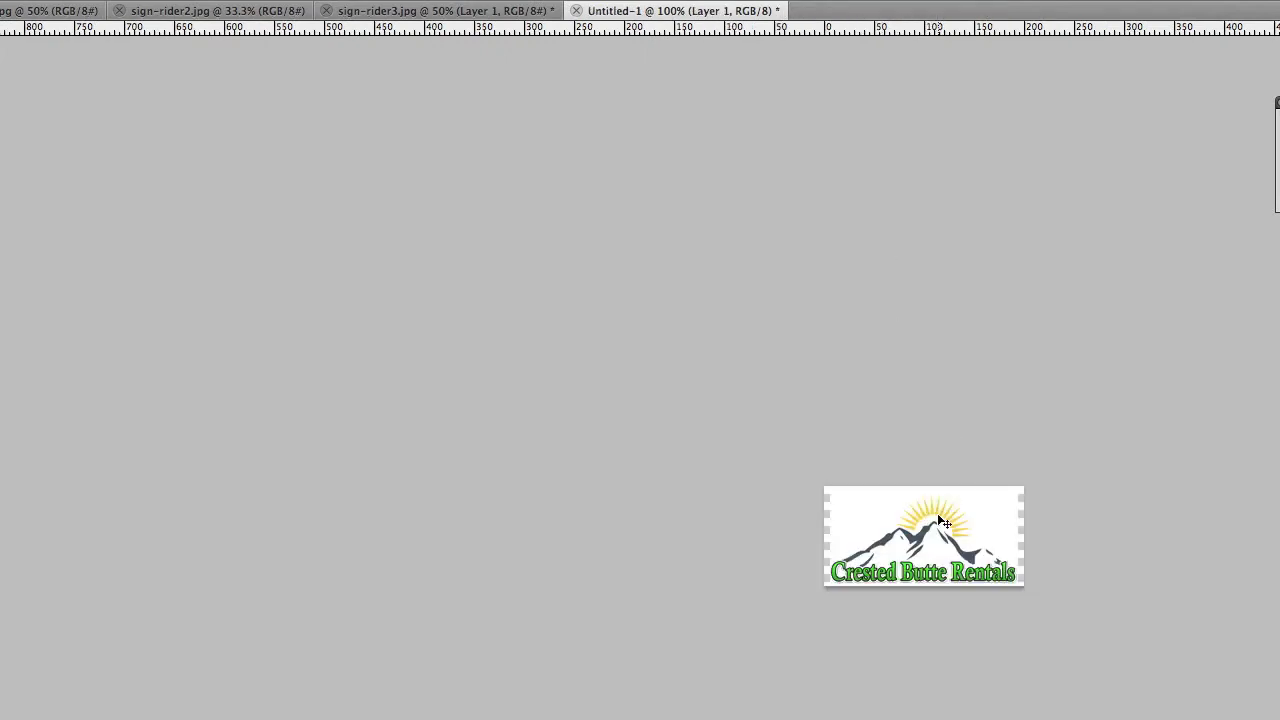
mouse_move(935, 526)
mouse_down()
mouse_move(928, 537)
mouse_move(940, 538)
mouse_up()
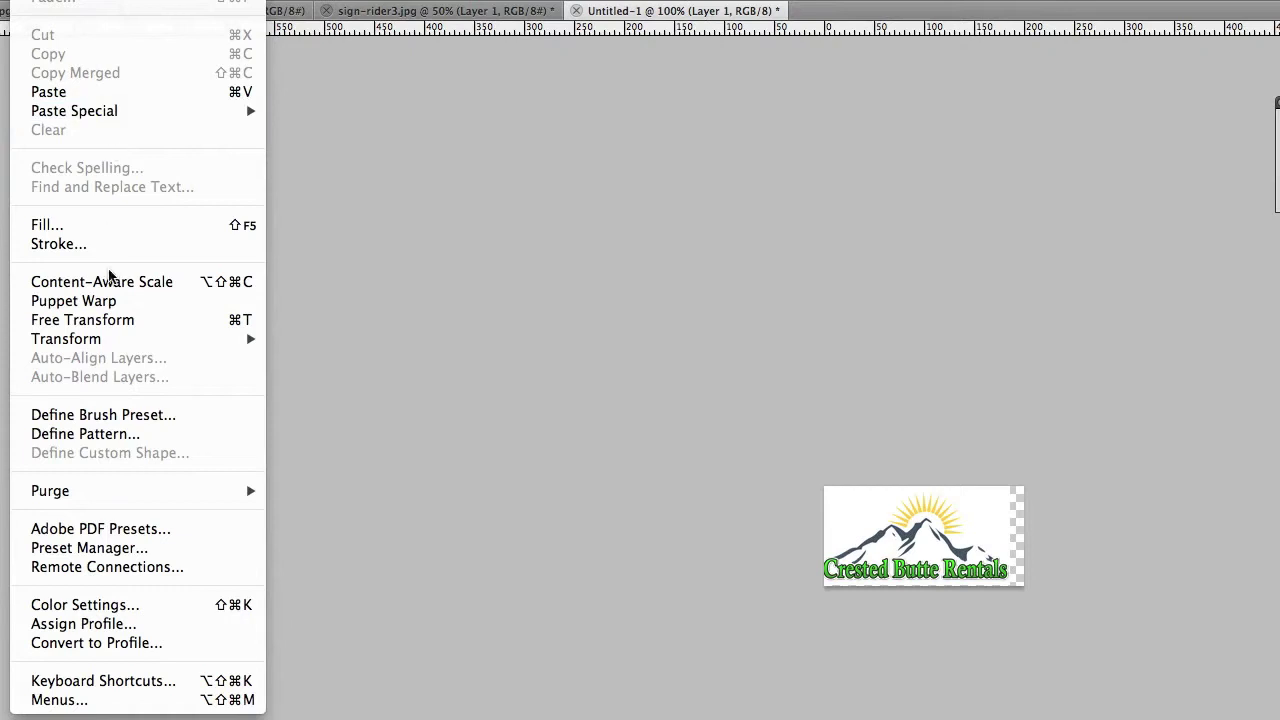
Step: Scale the pasted logo with Edit > Transform > Scale to fill the 200×100 canvas
mouse_move(108, 338)
click(314, 374)
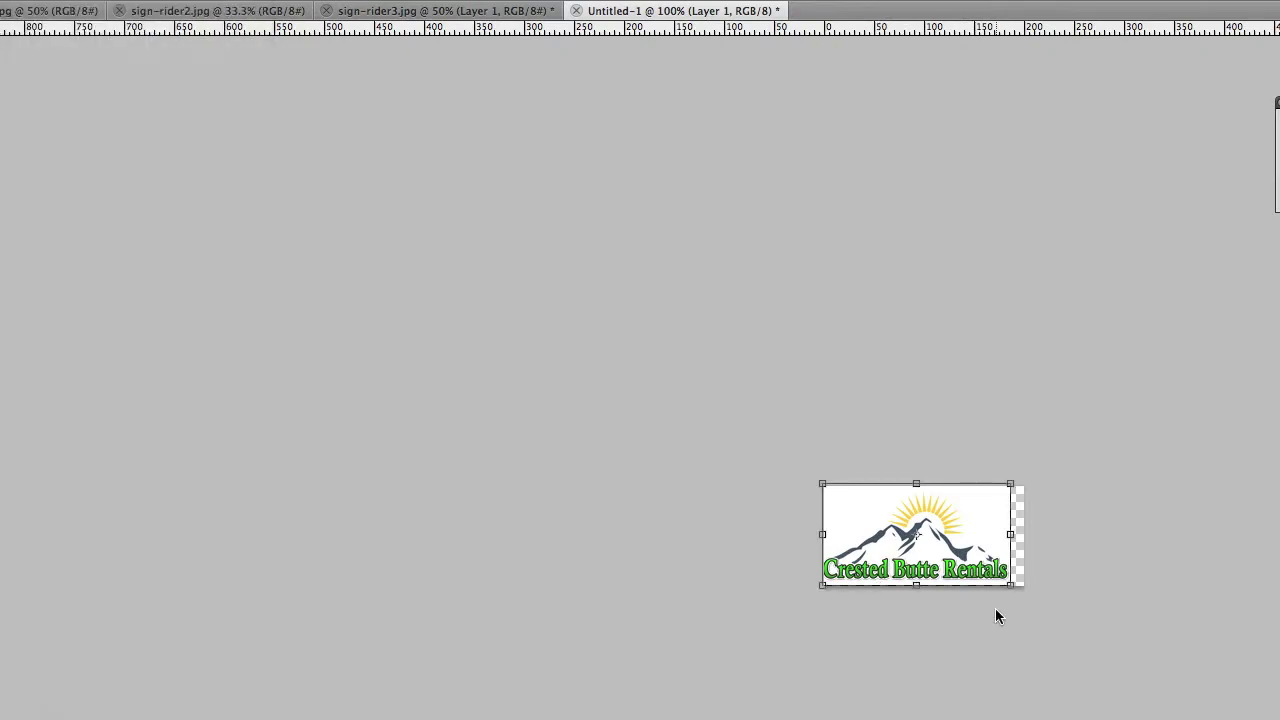
mouse_move(1014, 588)
mouse_down()
mouse_move(1032, 597)
mouse_move(1023, 592)
mouse_up()
key(Return)
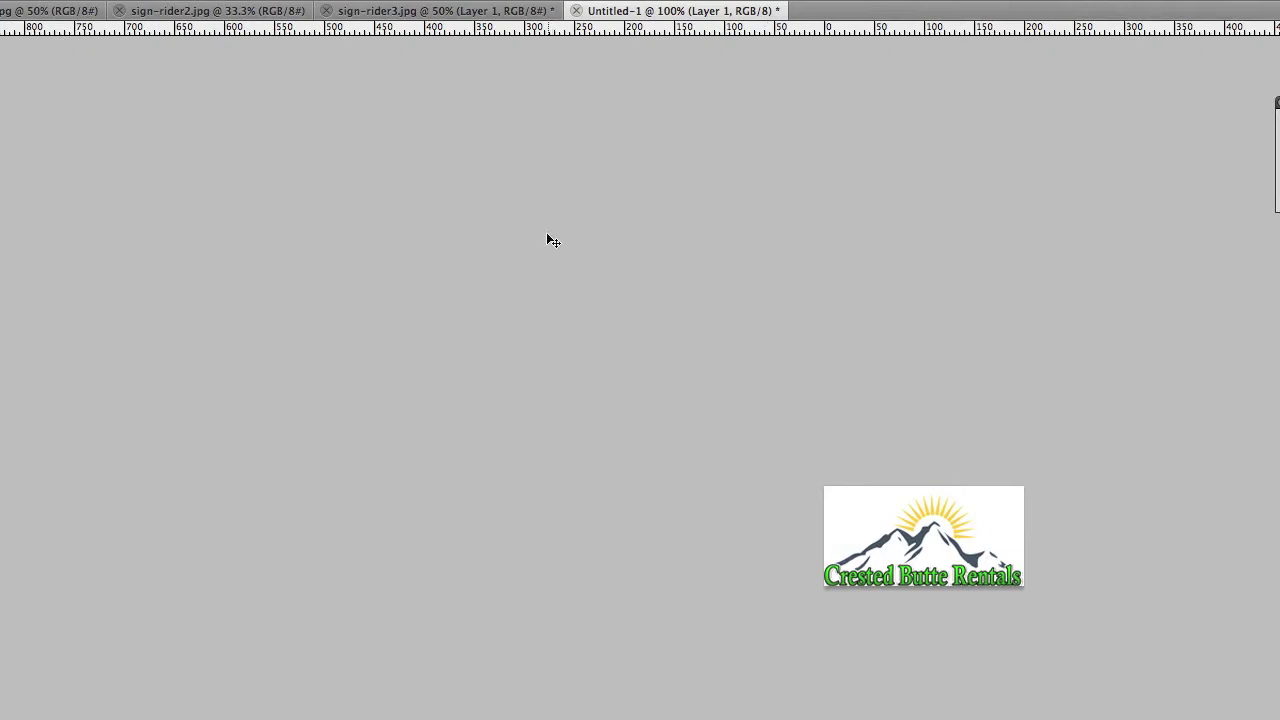
Step: Save for Web & Devices as a Maximum-quality JPEG named Crested-Butte.jpg
click(30, 0)
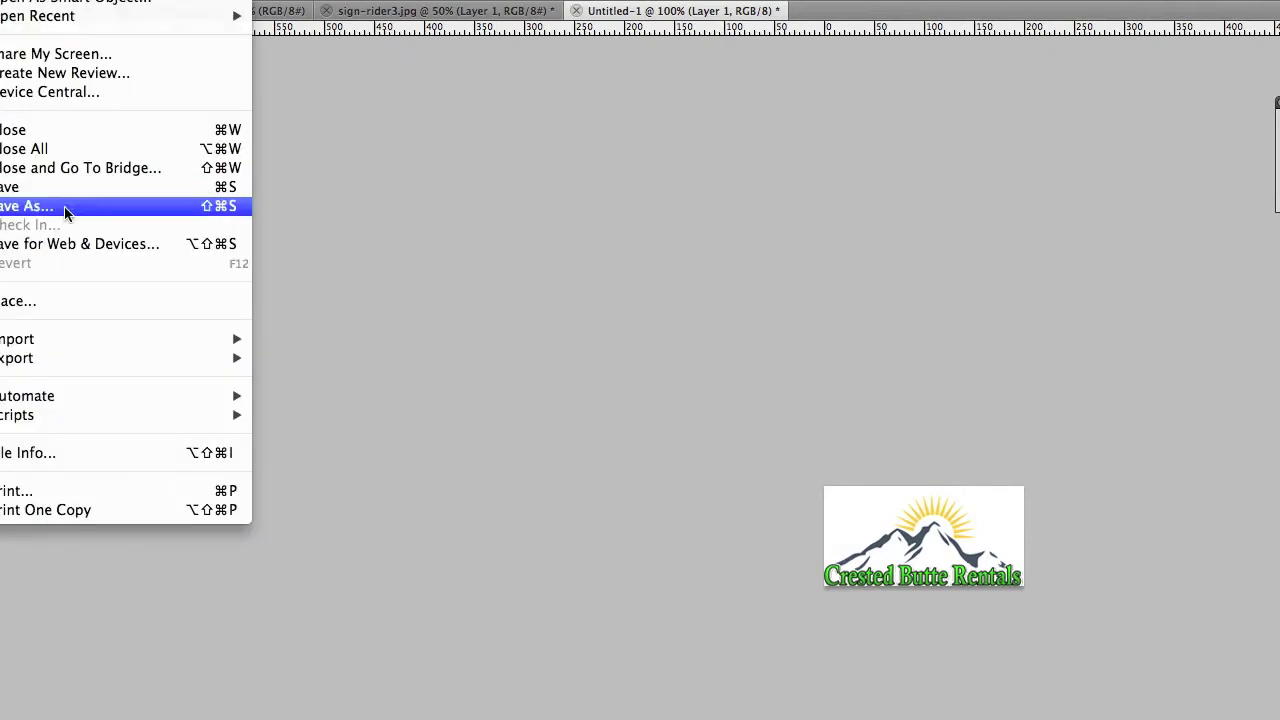
click(66, 243)
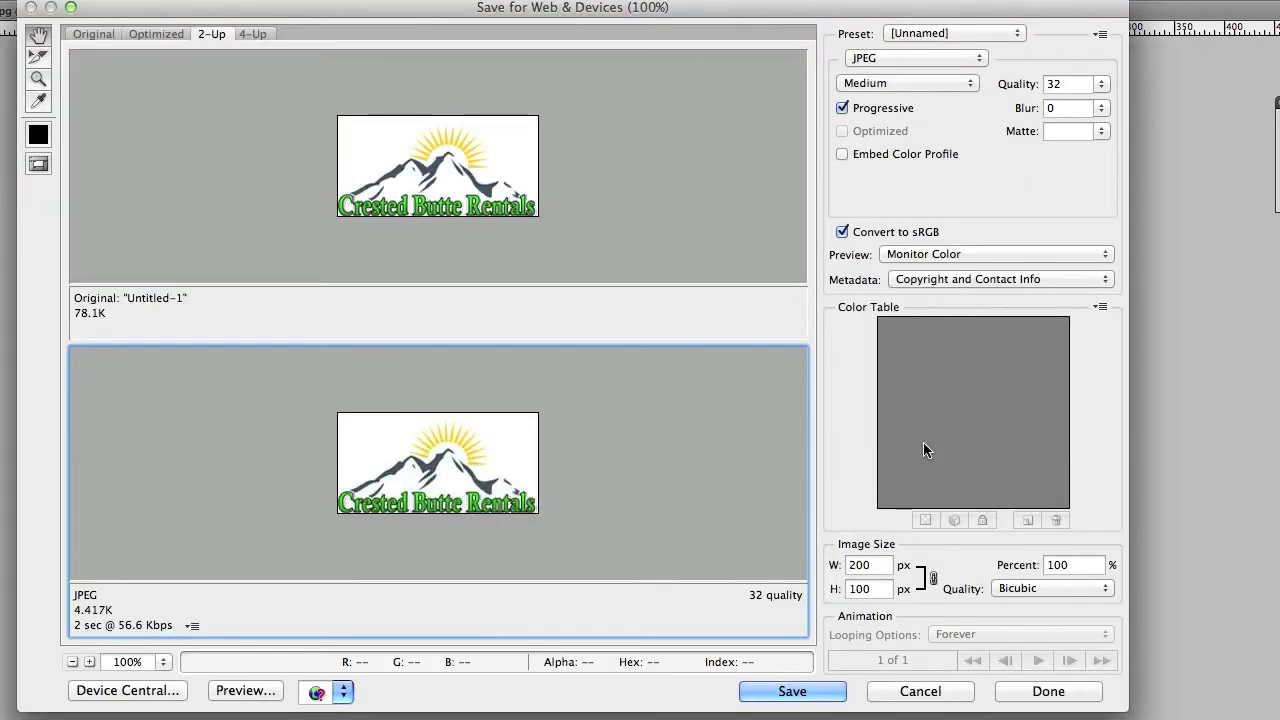
click(916, 83)
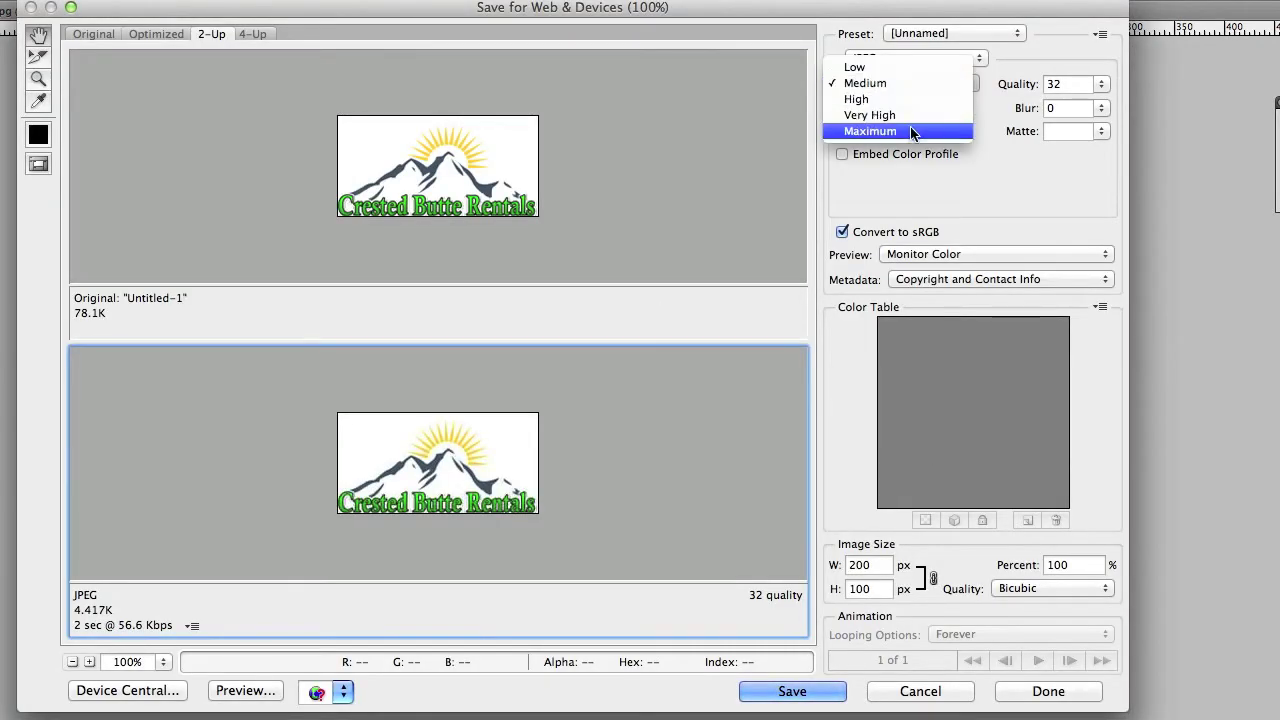
click(910, 128)
click(786, 698)
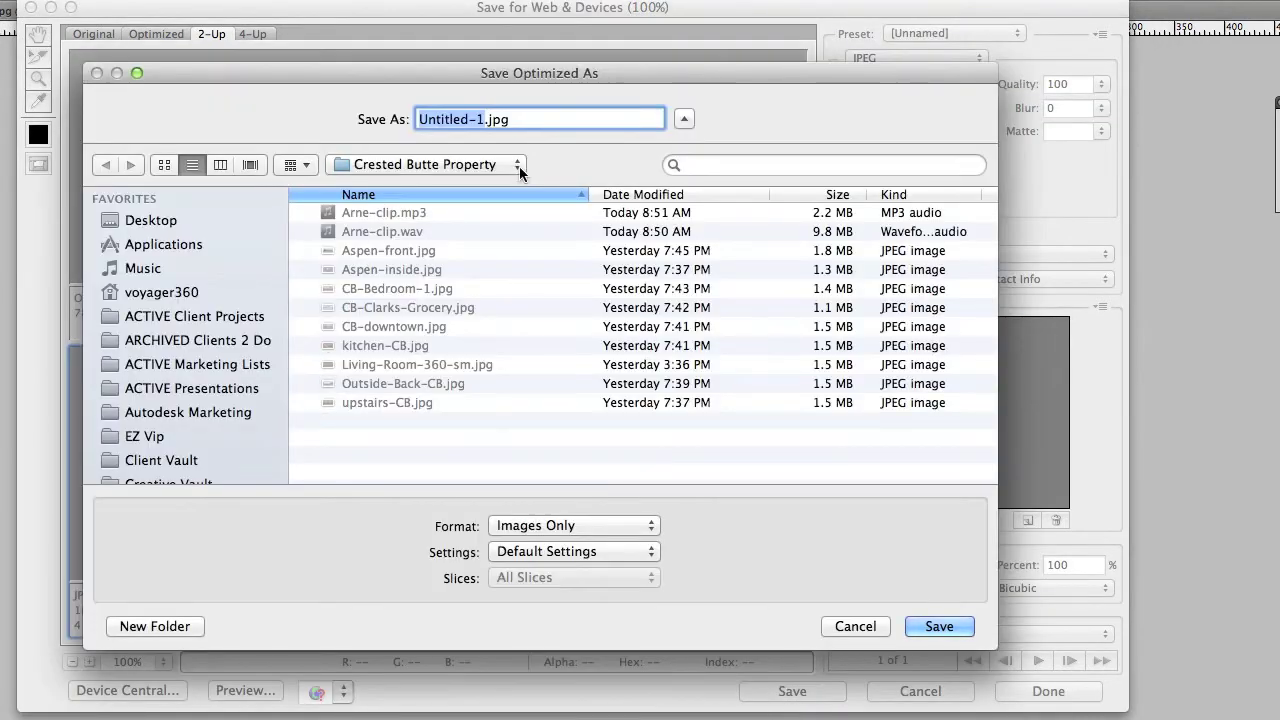
text(Crested-B)
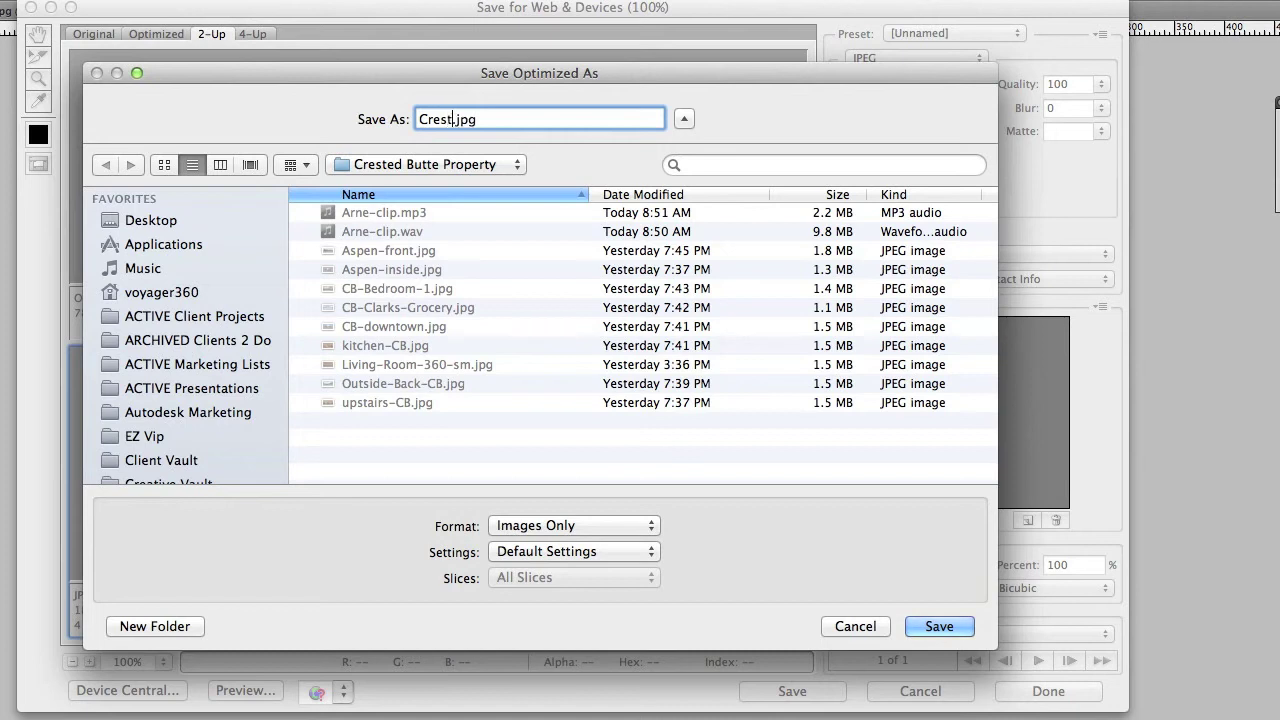
text(utte)
key(Return)
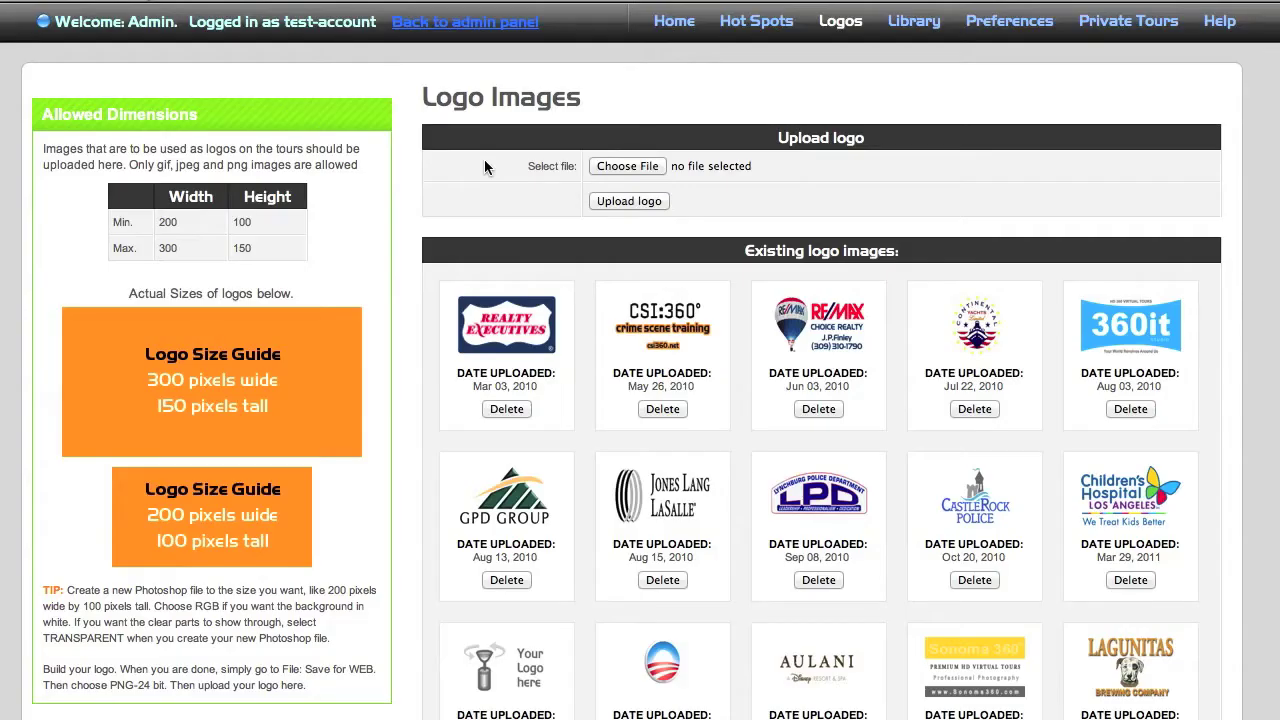
Step: Choose Crested-Butte.jpg from the Crested Butte Property folder and upload it as a logo
click(654, 170)
double_click(446, 72)
click(622, 52)
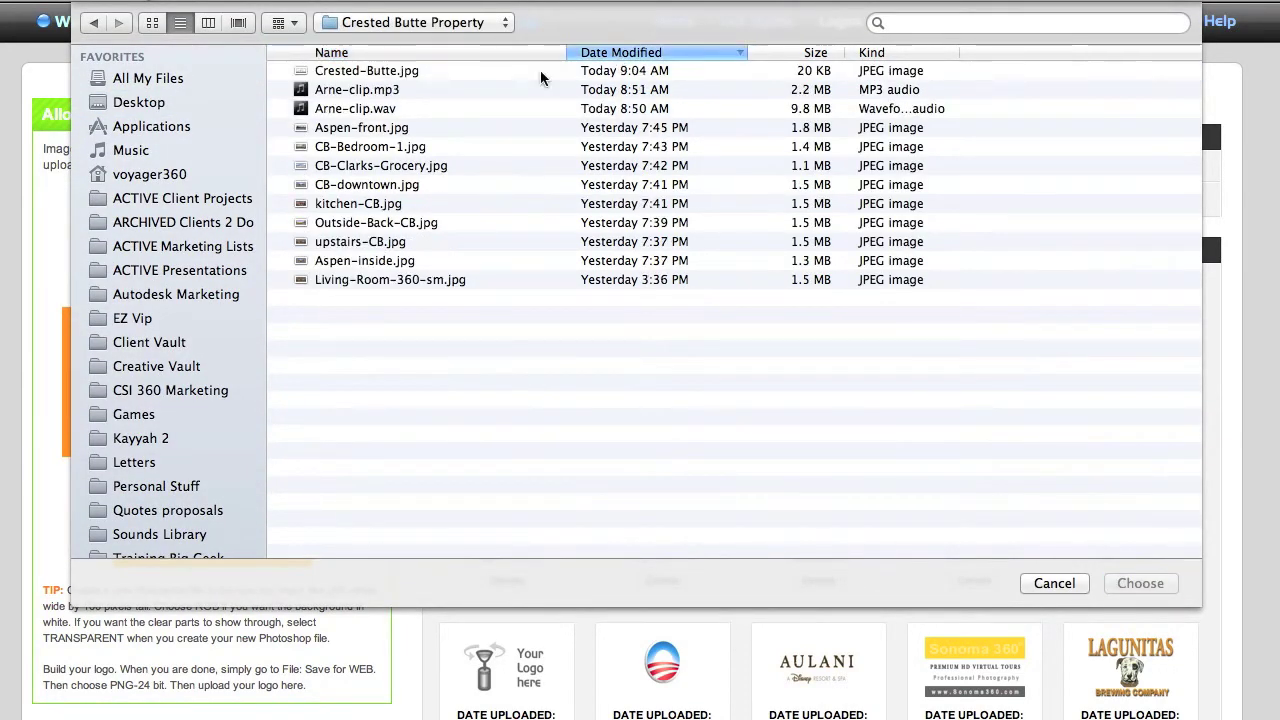
double_click(400, 70)
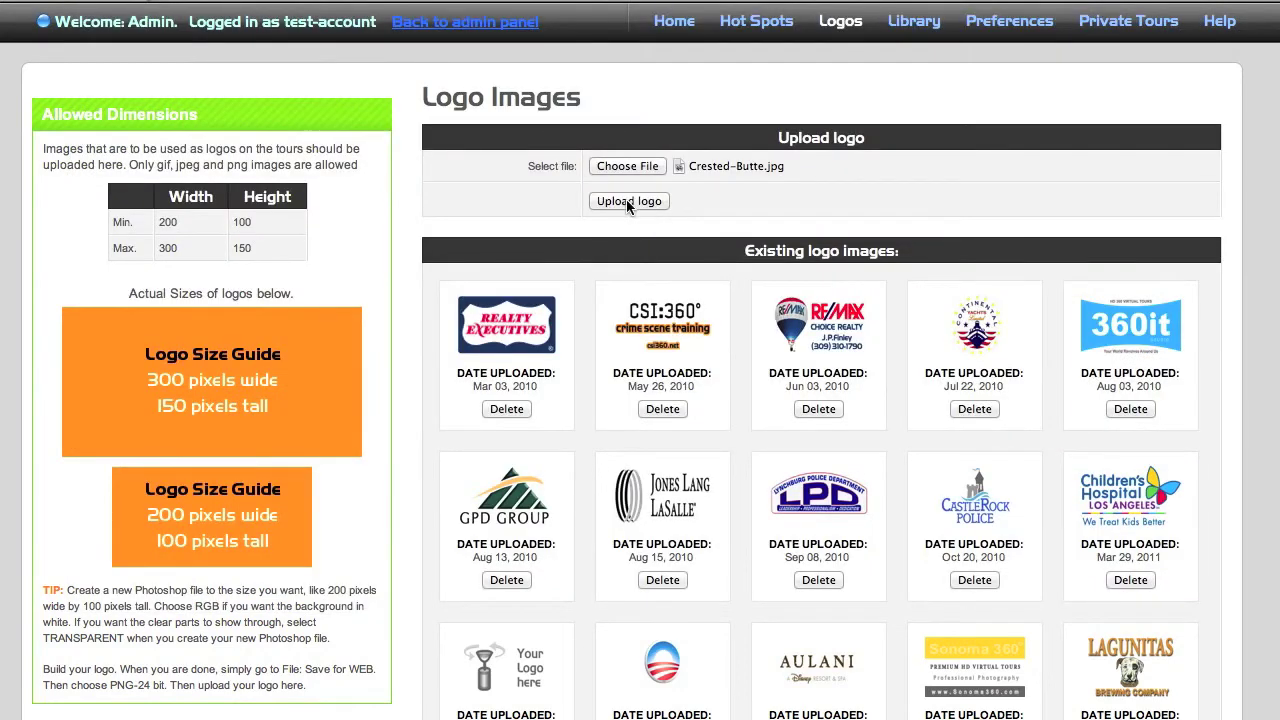
click(628, 201)
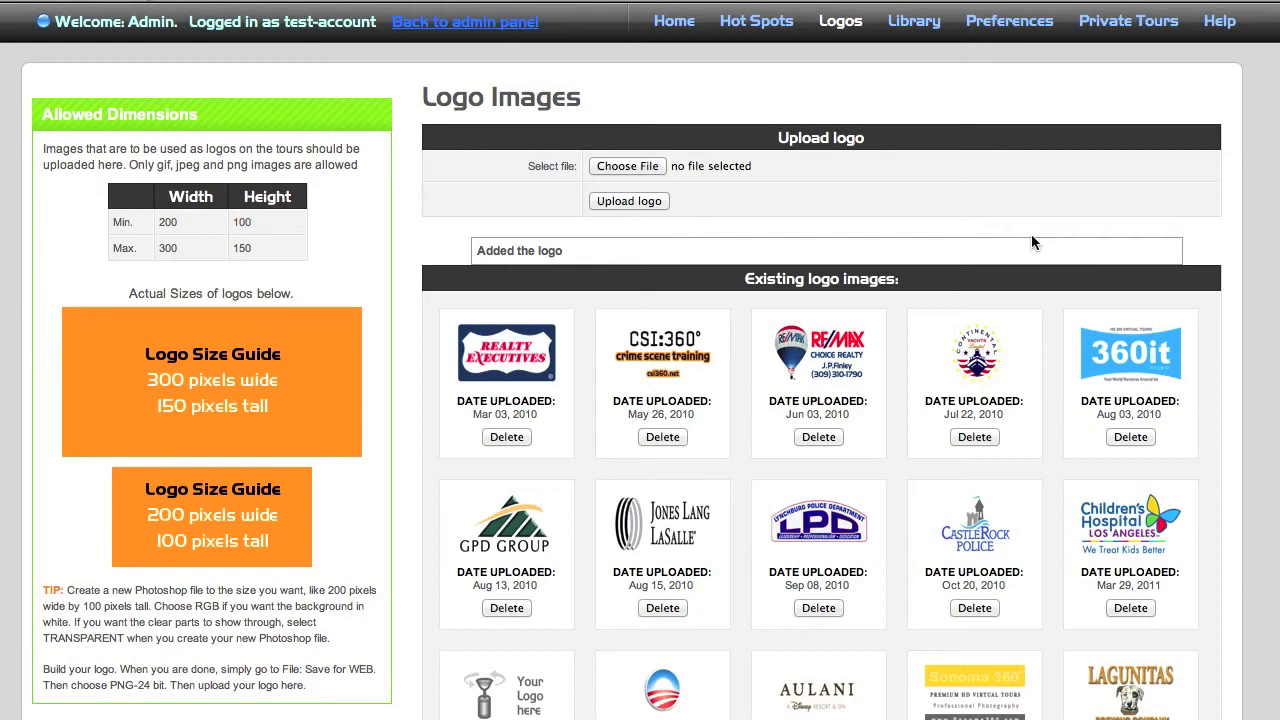
Step: Confirm the new logo tile appears in Existing logo images, dated Jun 30, 2012
scroll(1031, 234, down, 5)
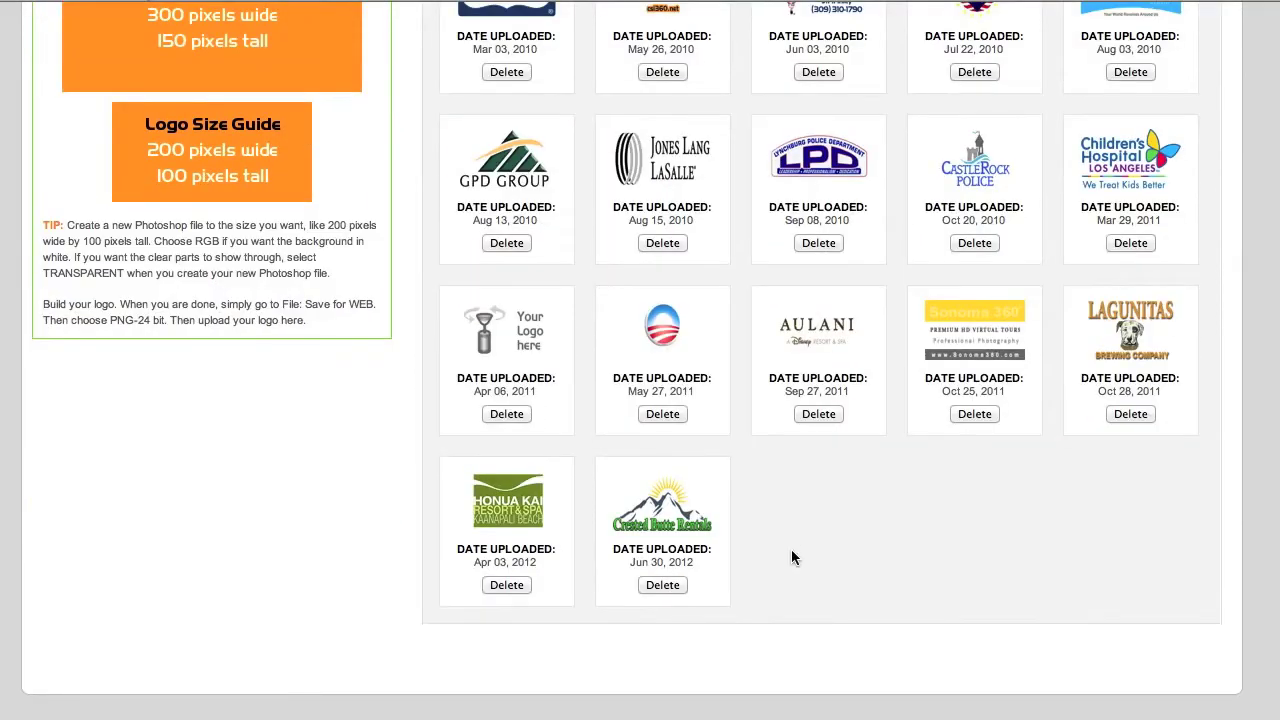
mouse_move(772, 484)
mouse_down()
mouse_move(588, 560)
mouse_move(810, 505)
mouse_move(712, 462)
mouse_up()
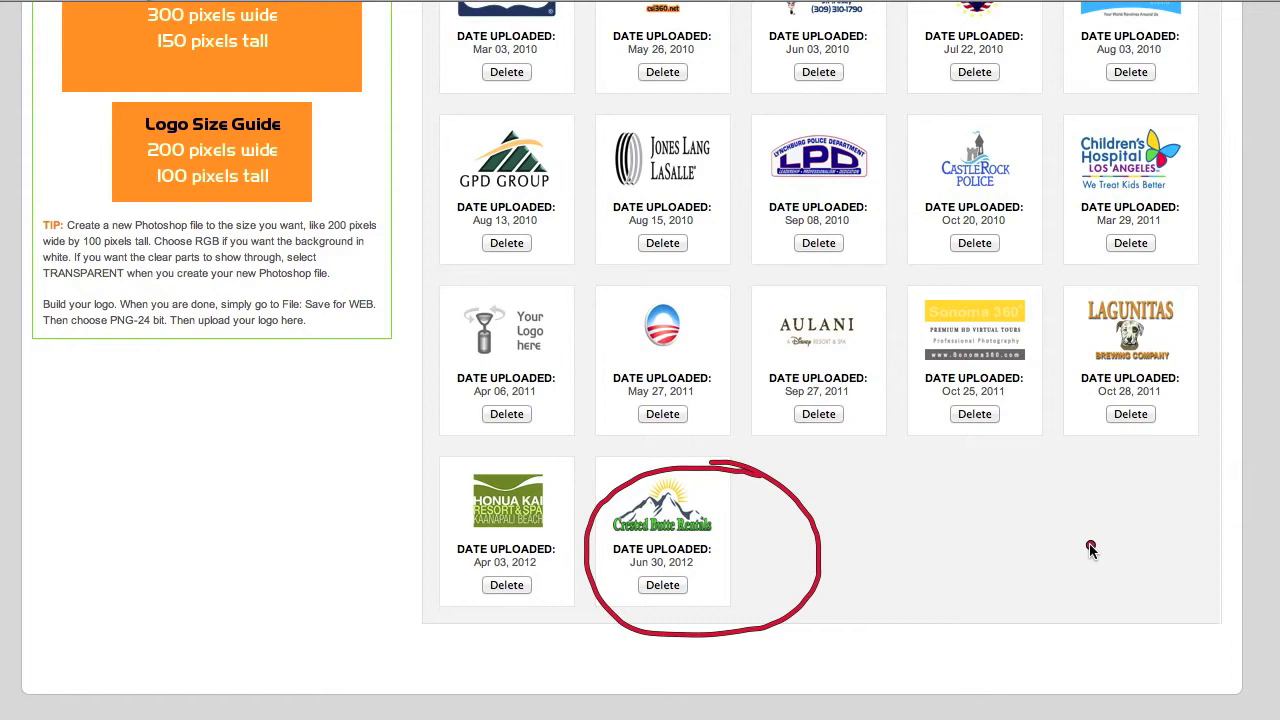
scroll(1095, 543, up, 5)
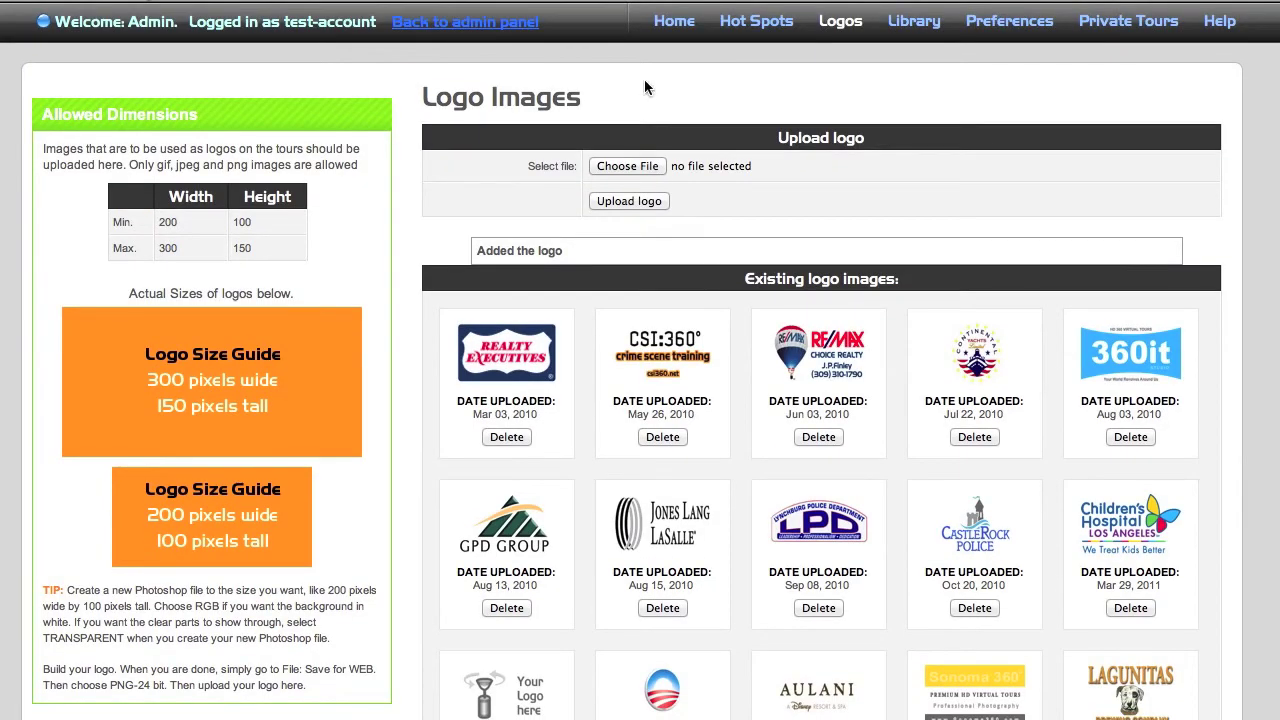
click(520, 22)
Step: Open the Crested Butte Arne tour from My Tours and set Logo Position to Top right
click(566, 93)
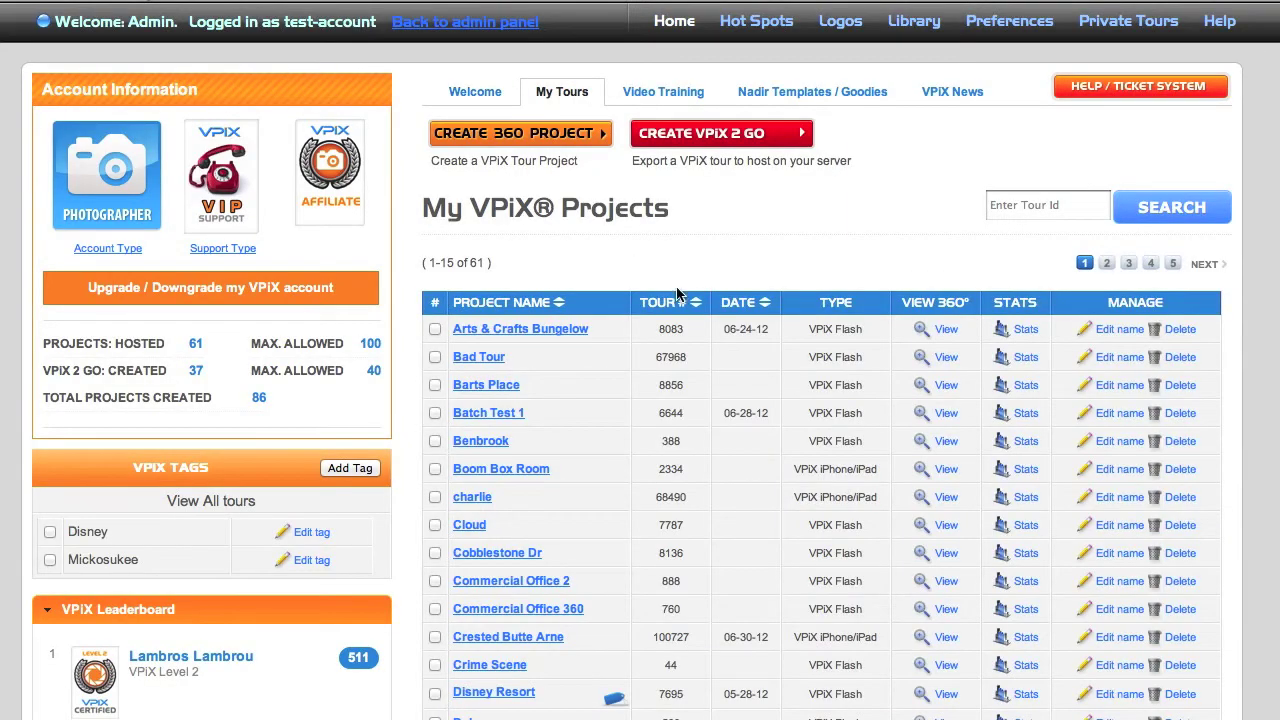
click(766, 302)
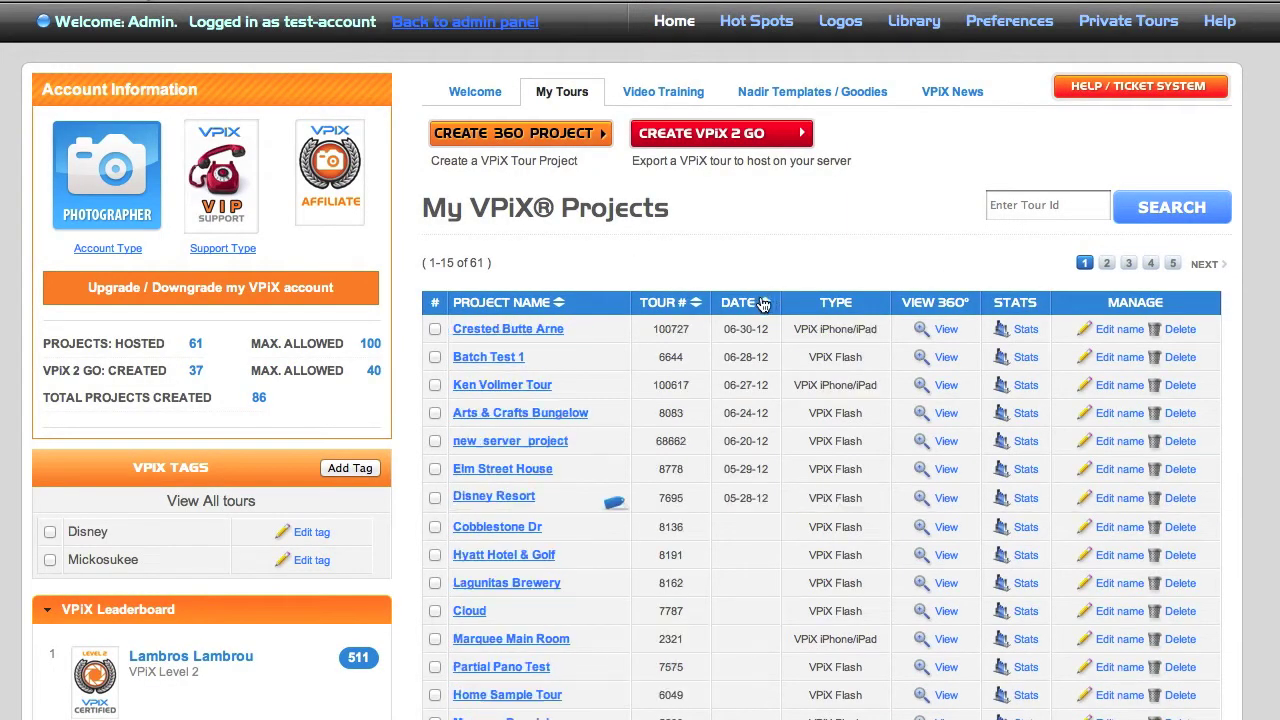
click(517, 333)
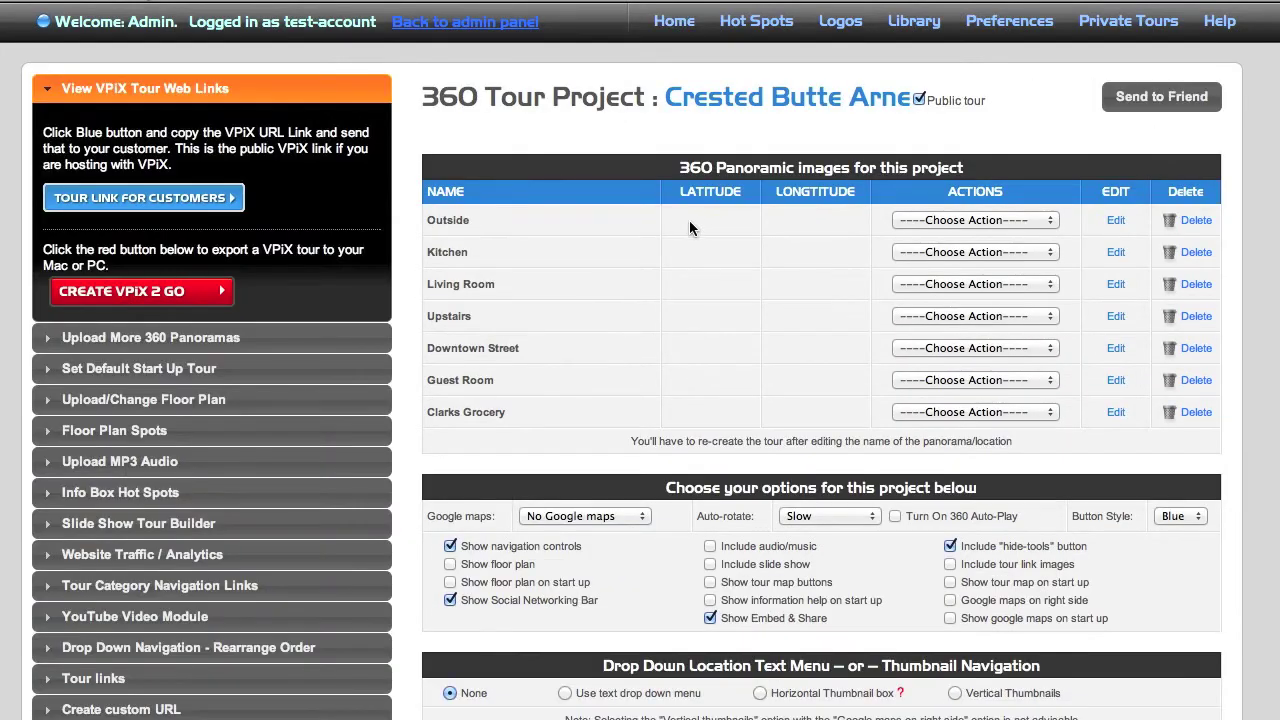
scroll(1032, 427, down, 10)
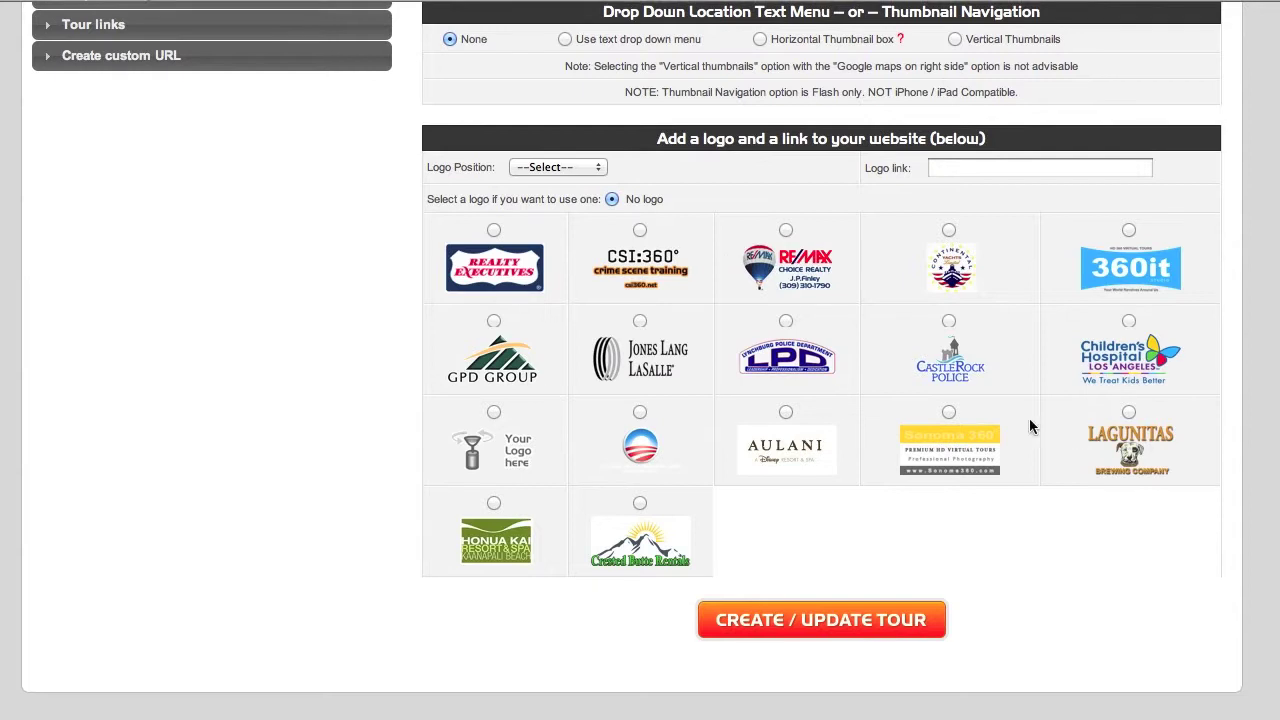
click(557, 167)
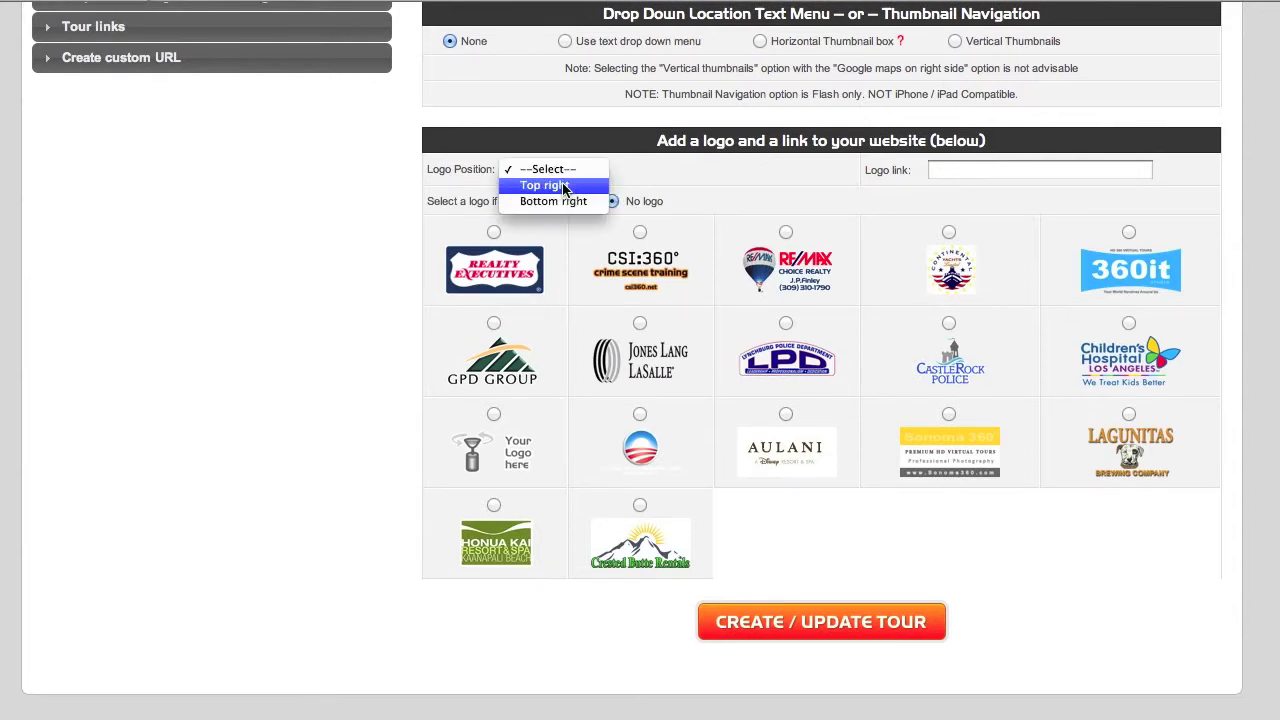
click(565, 186)
Step: Copy the rental website's address from the Safari window
click(957, 172)
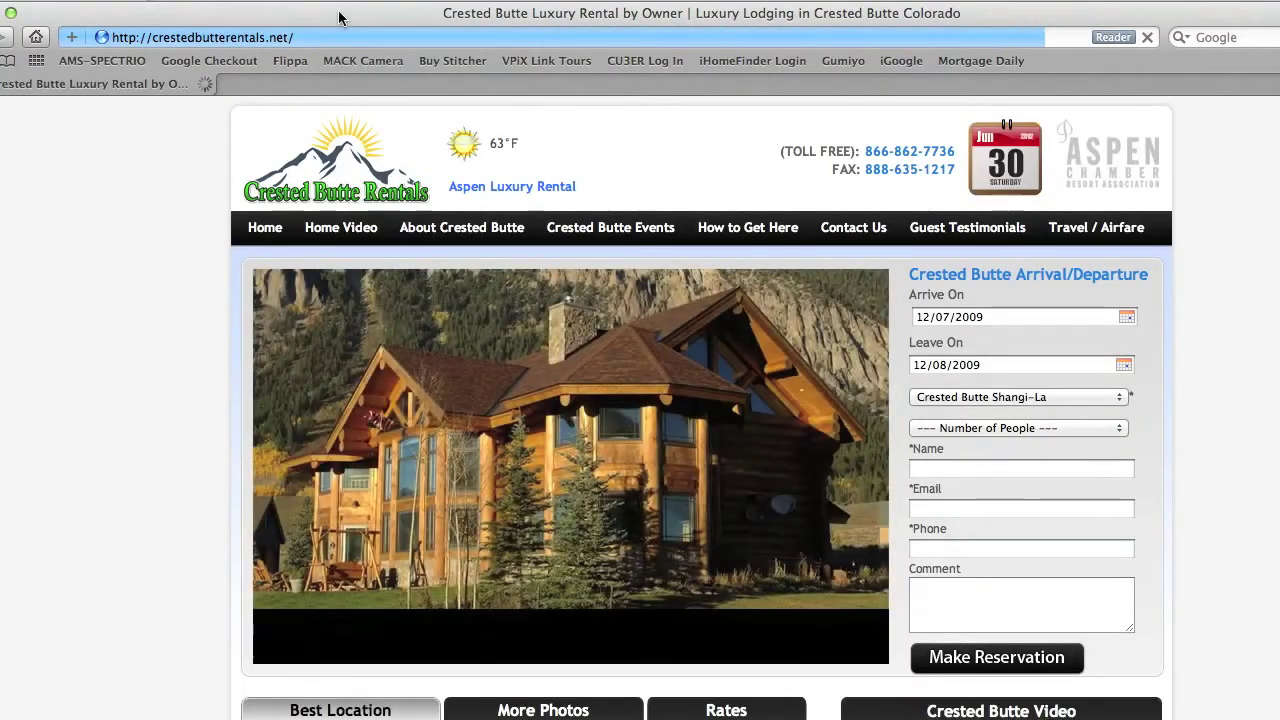
drag(338, 17, 356, 80)
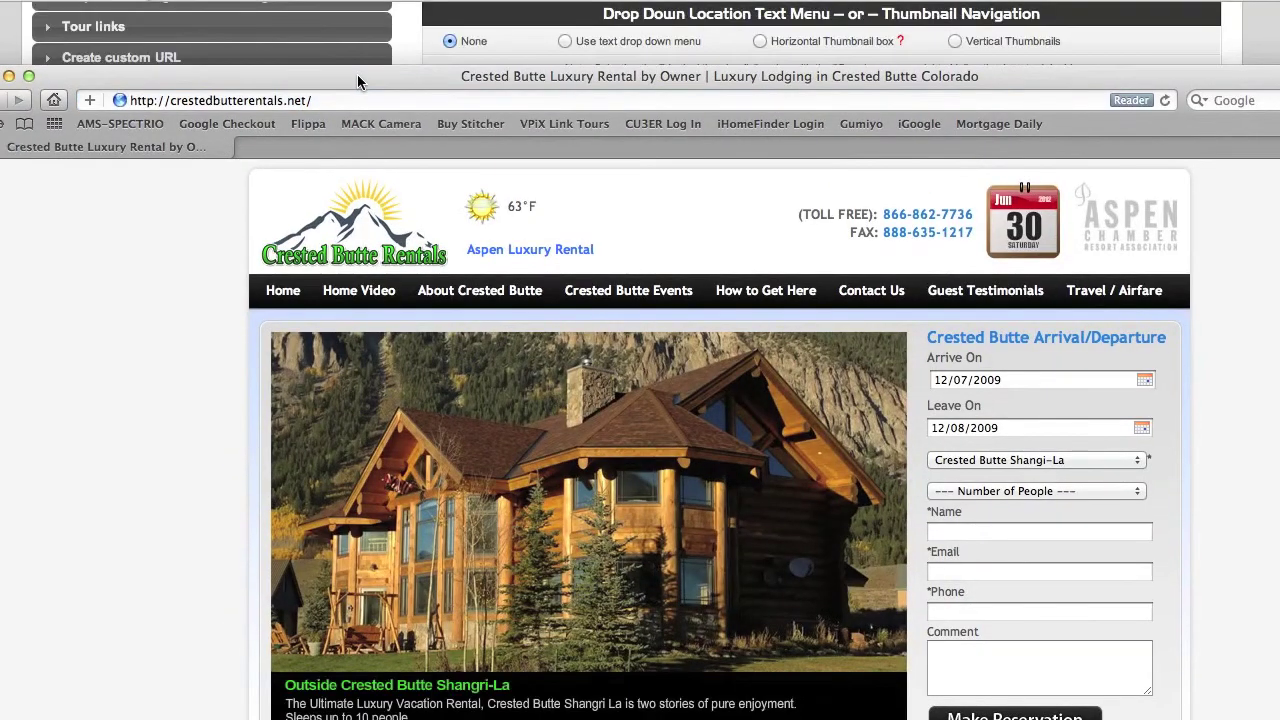
click(101, 98)
key(super+c)
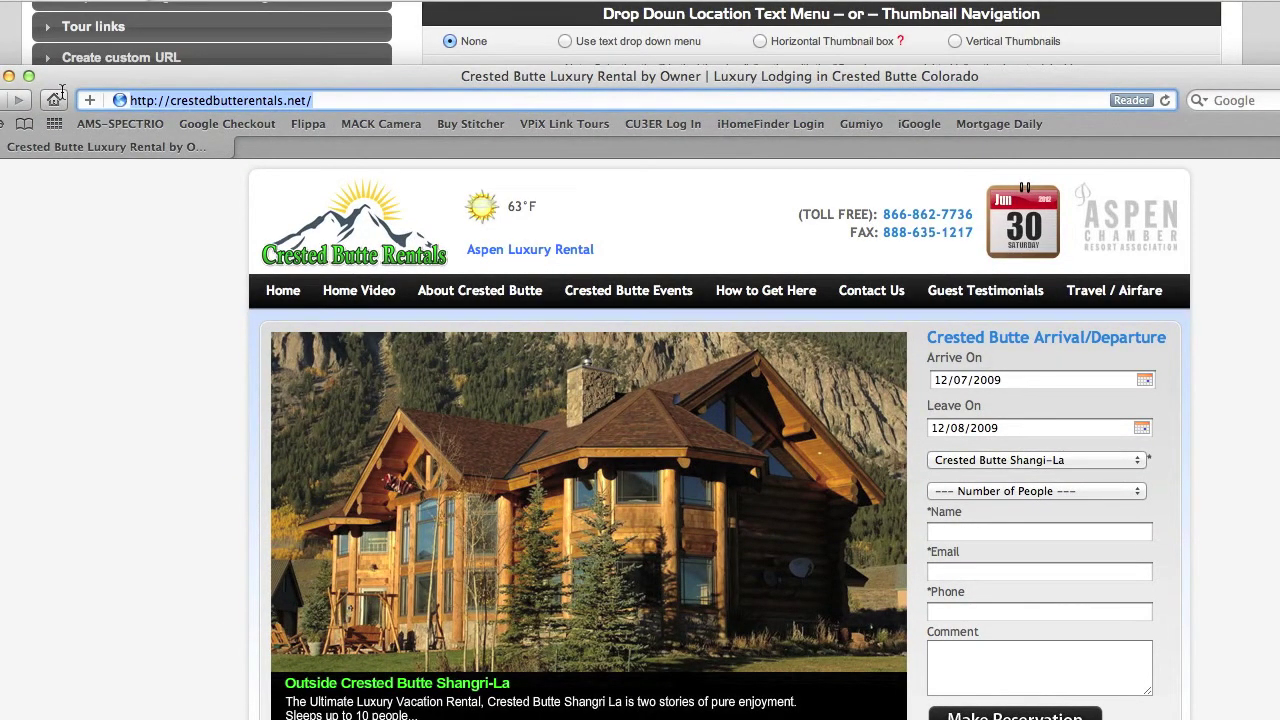
key(super+Tab)
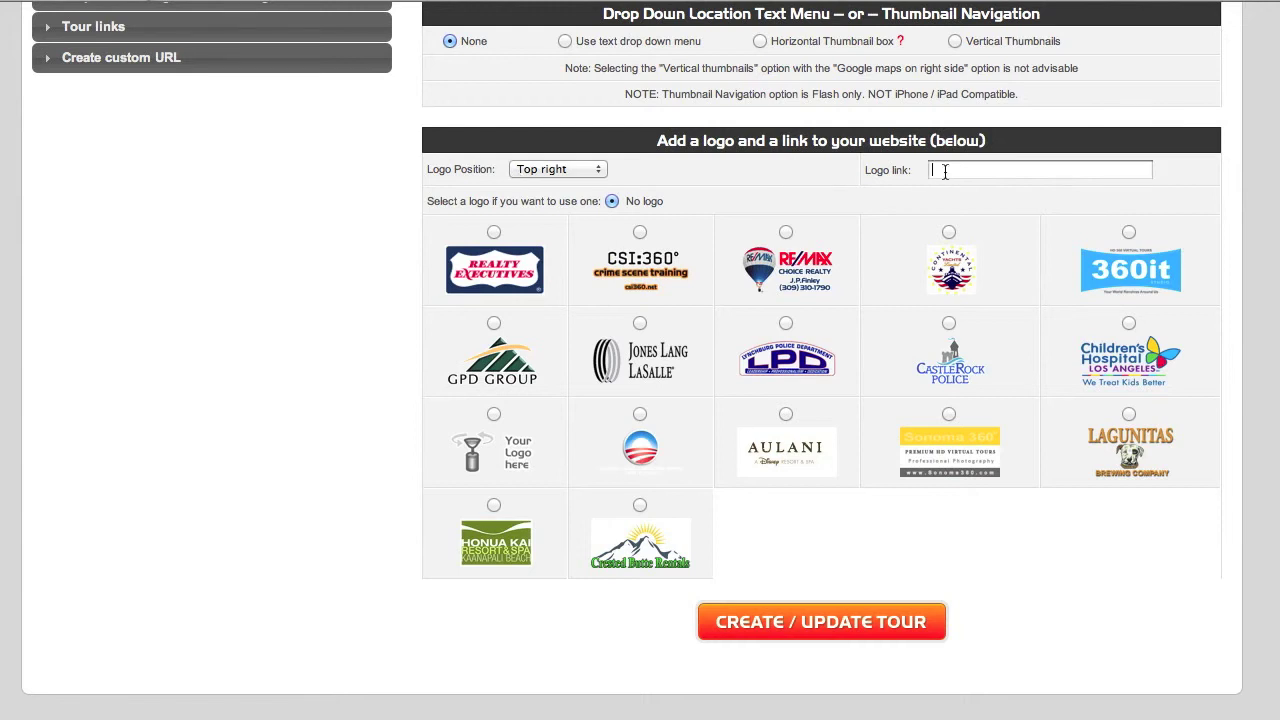
key(super+v)
click(842, 621)
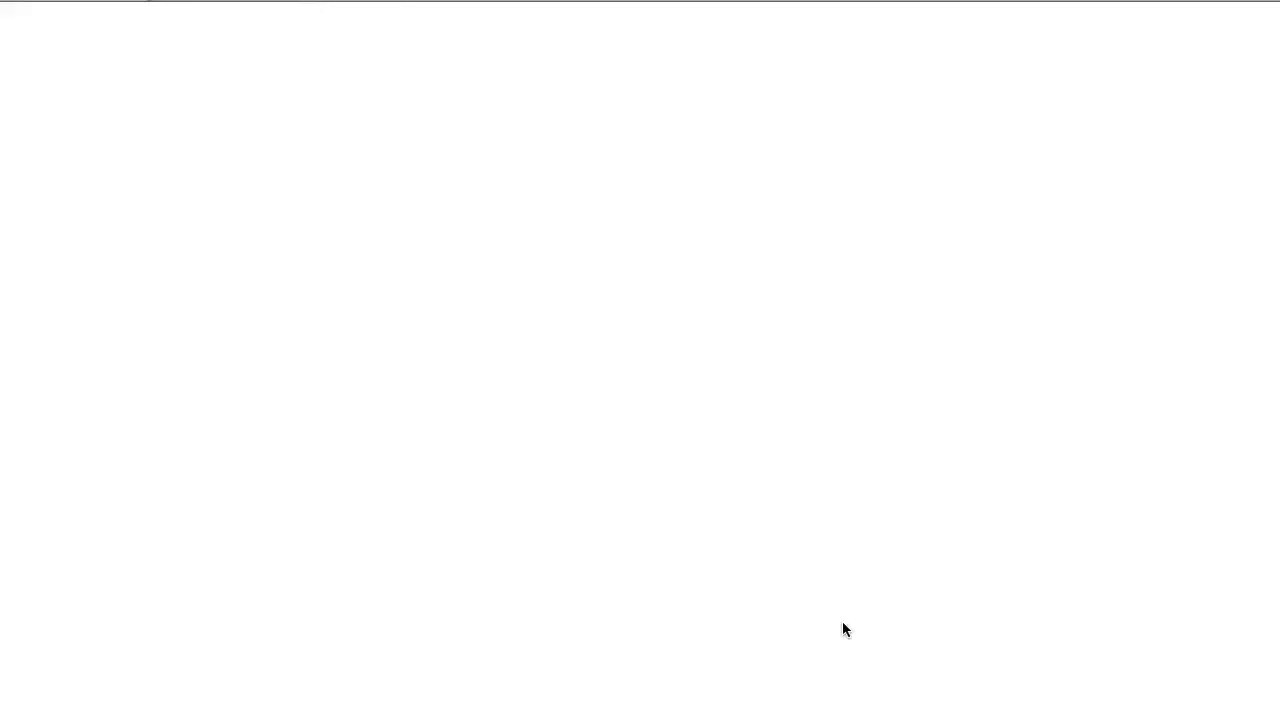
scroll(1004, 597, down, 10)
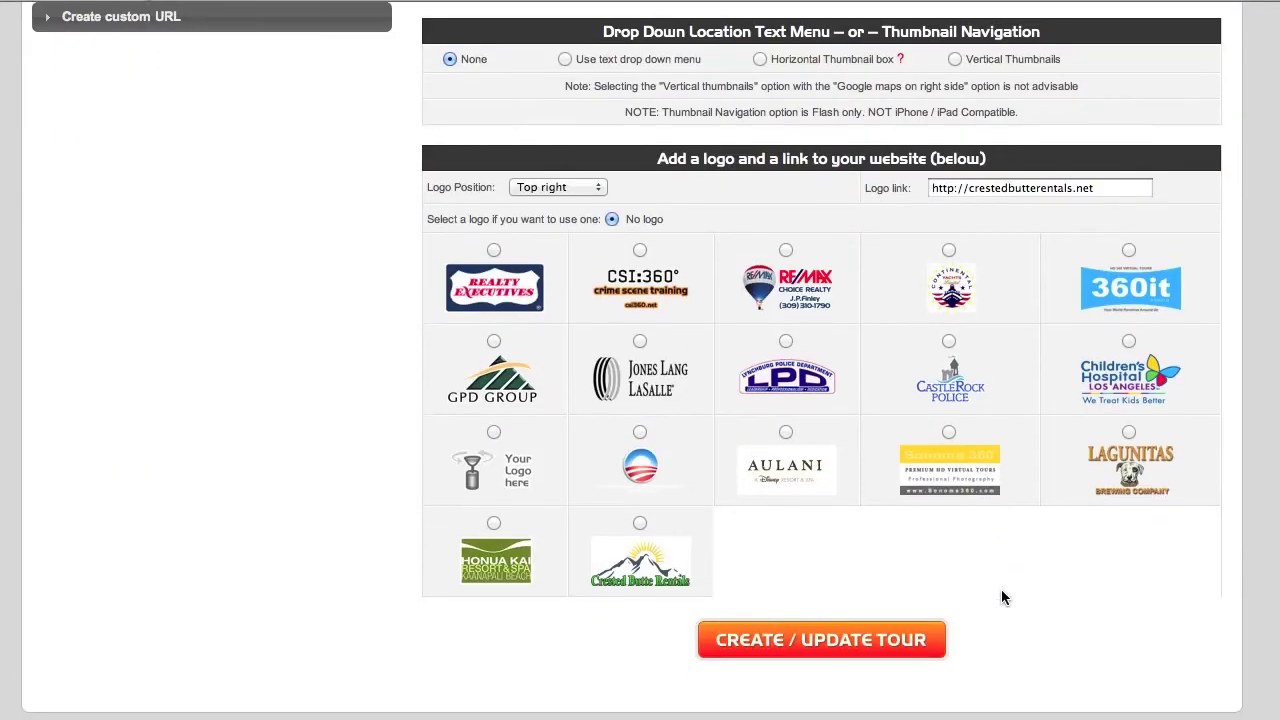
click(640, 524)
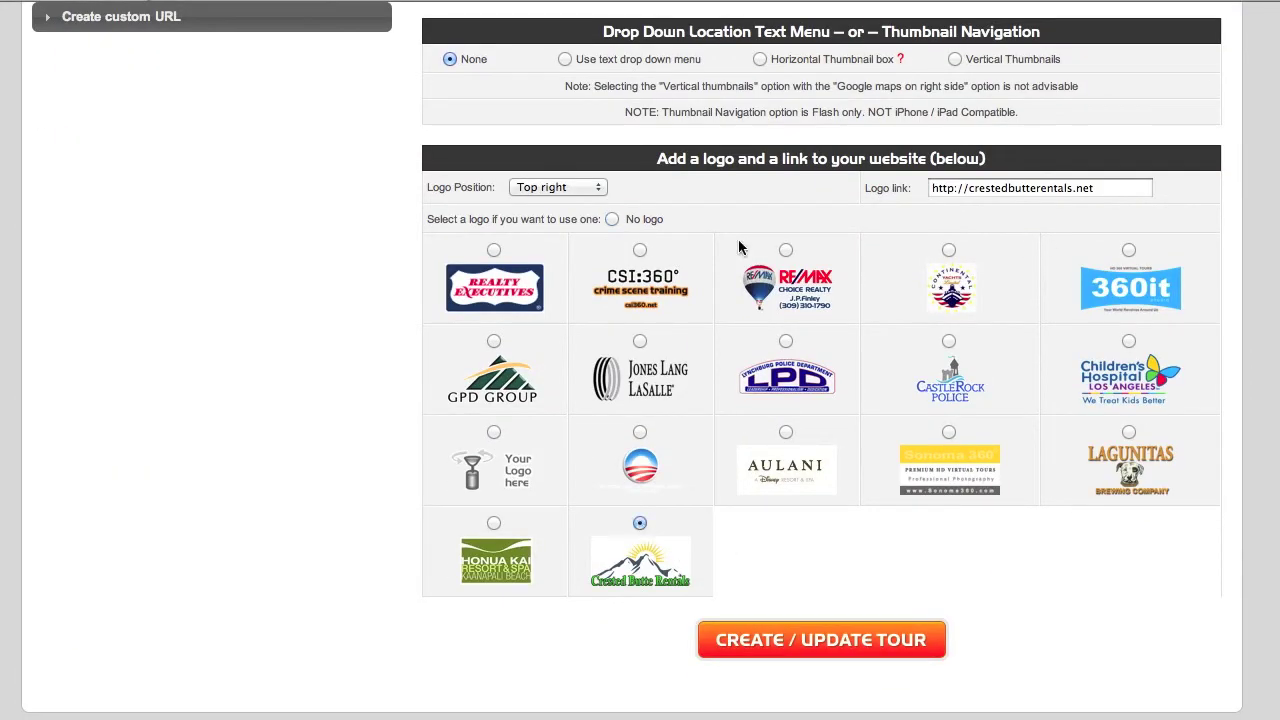
click(823, 641)
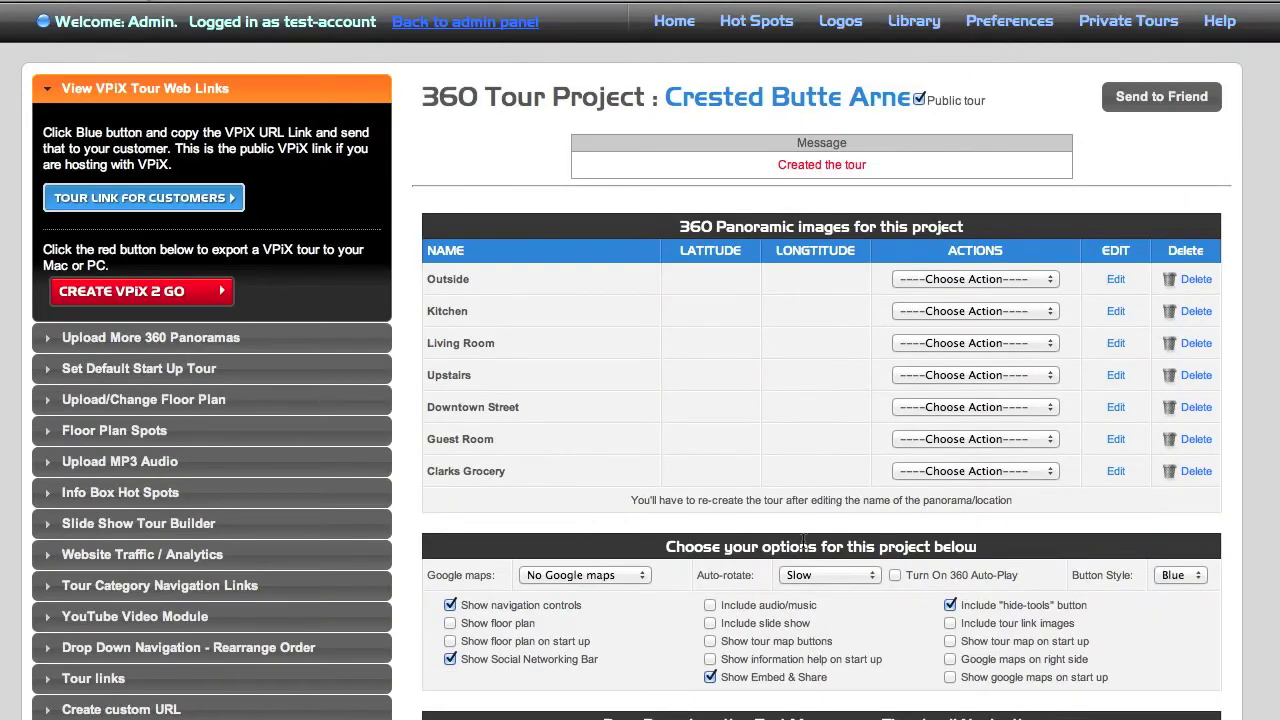
click(218, 200)
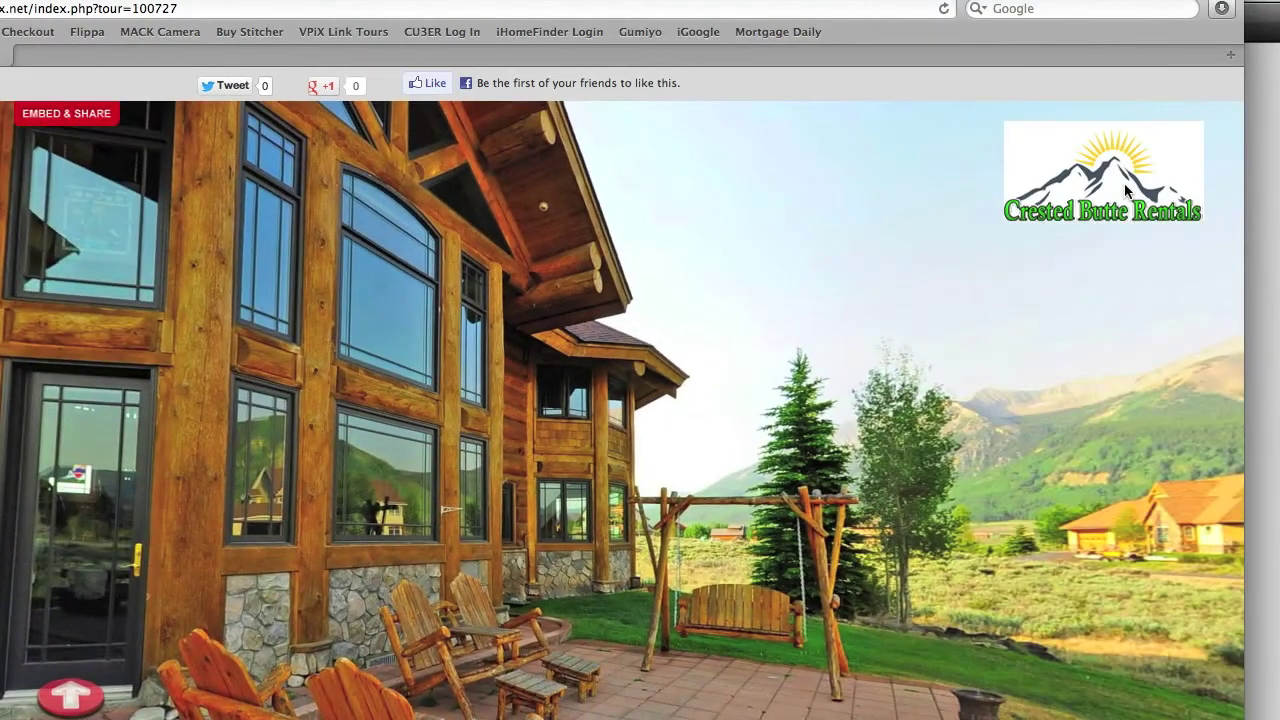
click(1127, 185)
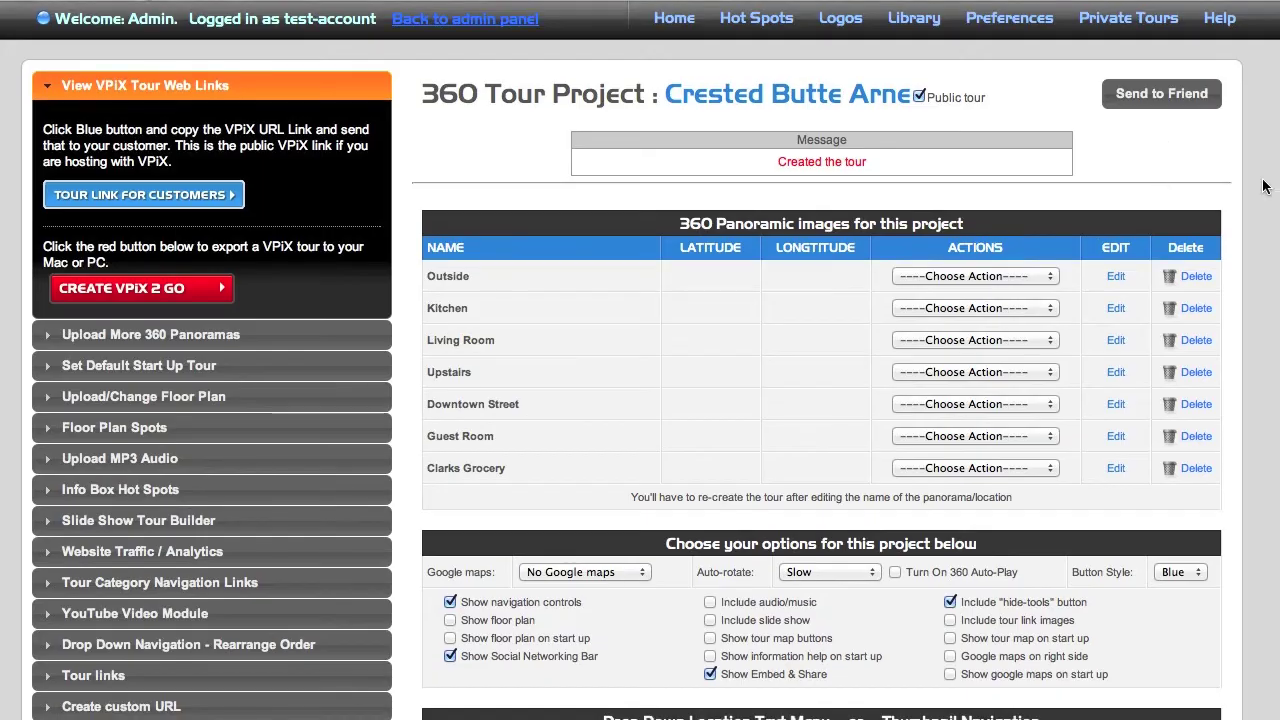
scroll(1263, 186, down, 5)
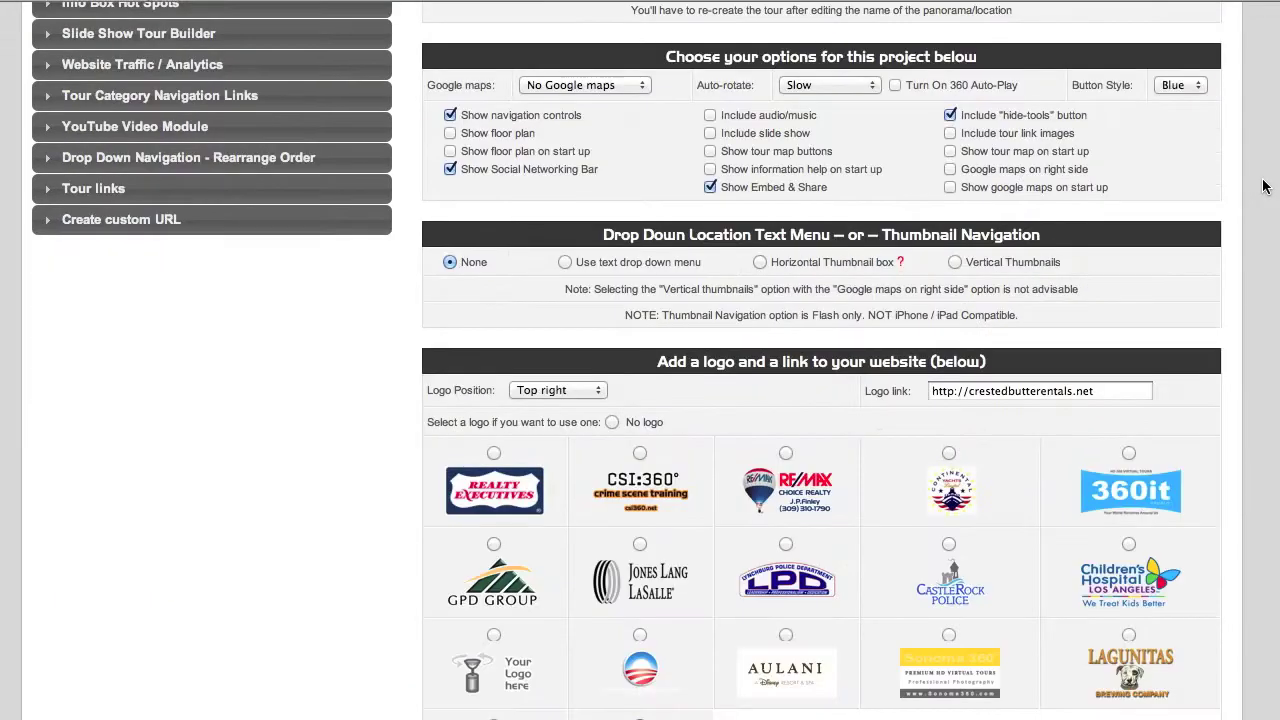